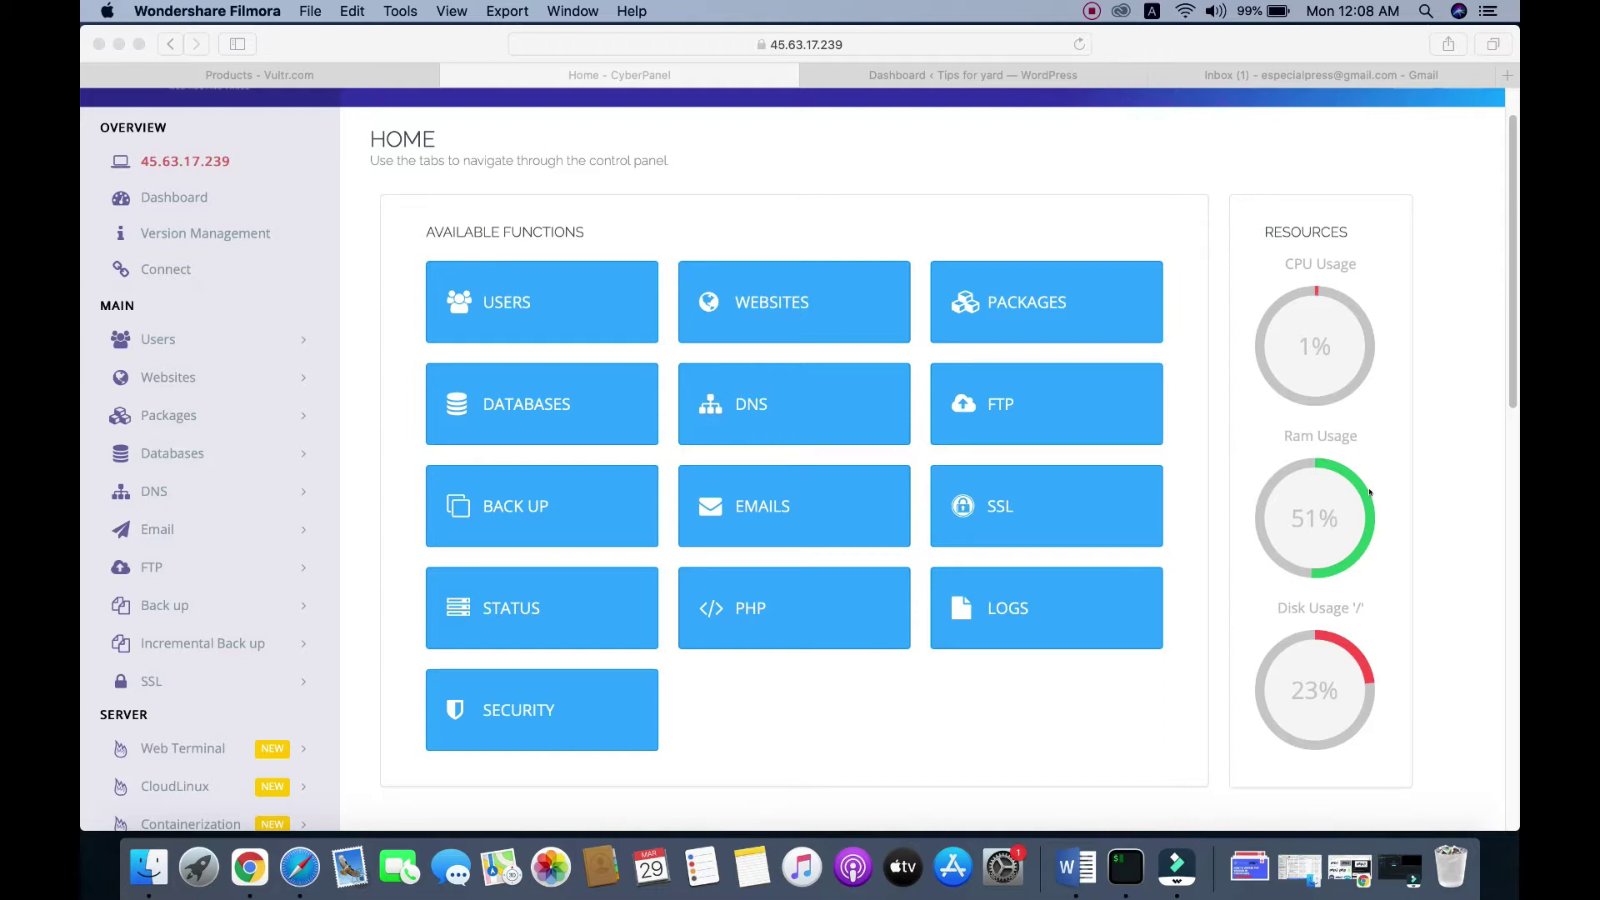
# Step: Open the Emails tile from CyberPanel's home dashboard to reach Mail Functions
pyautogui.click(887, 198)
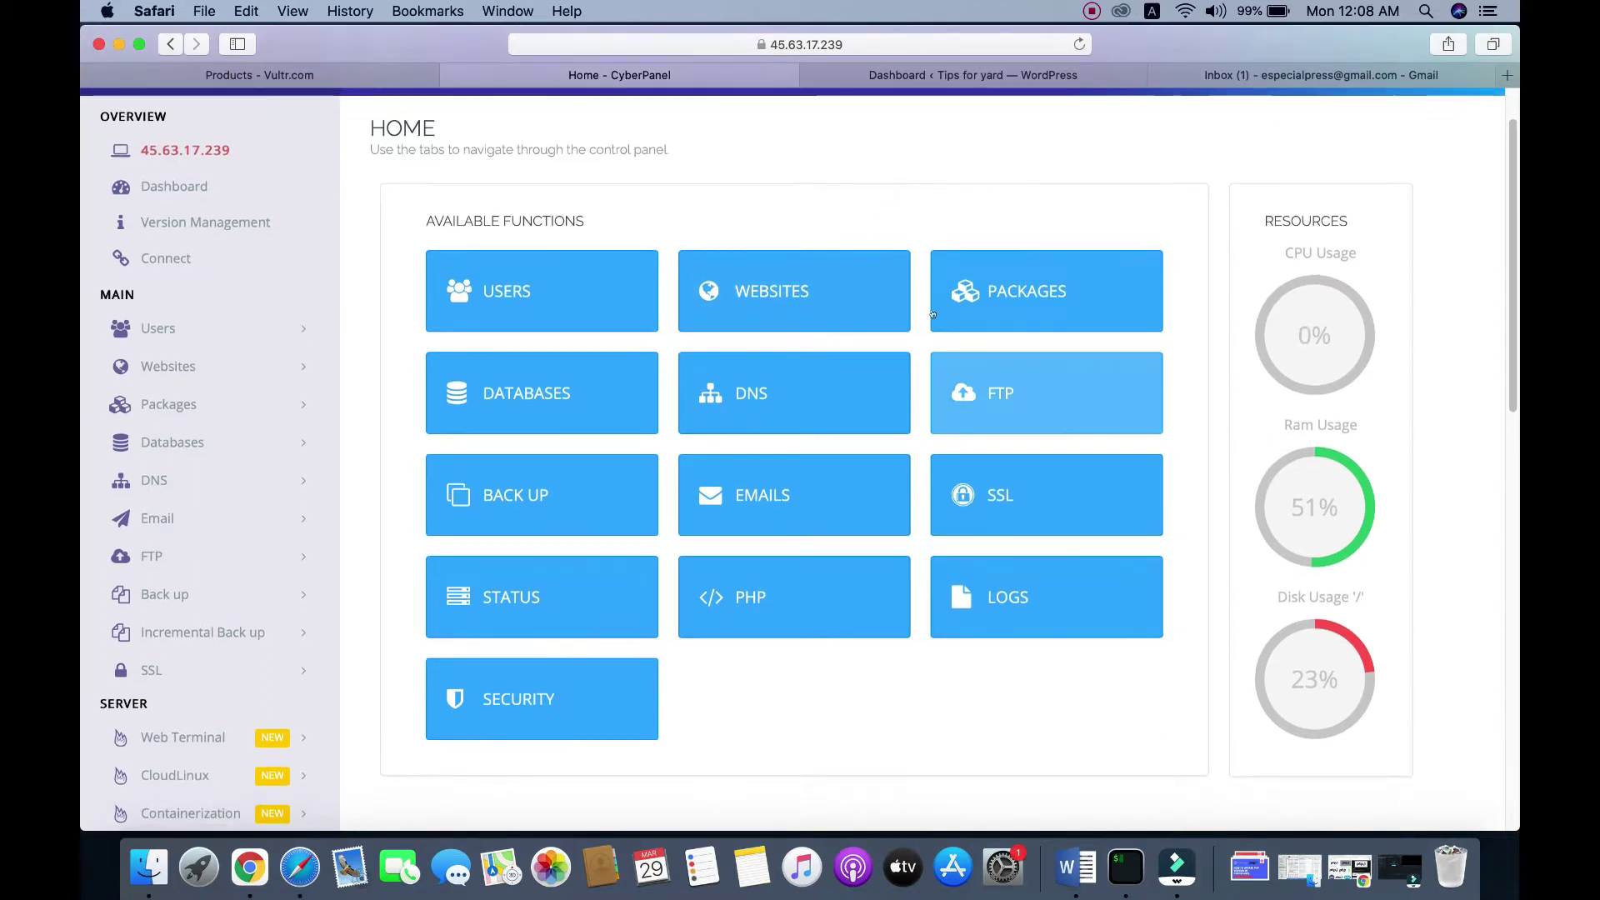
pyautogui.scroll(-1, 974, 587)
pyautogui.scroll(1, 974, 588)
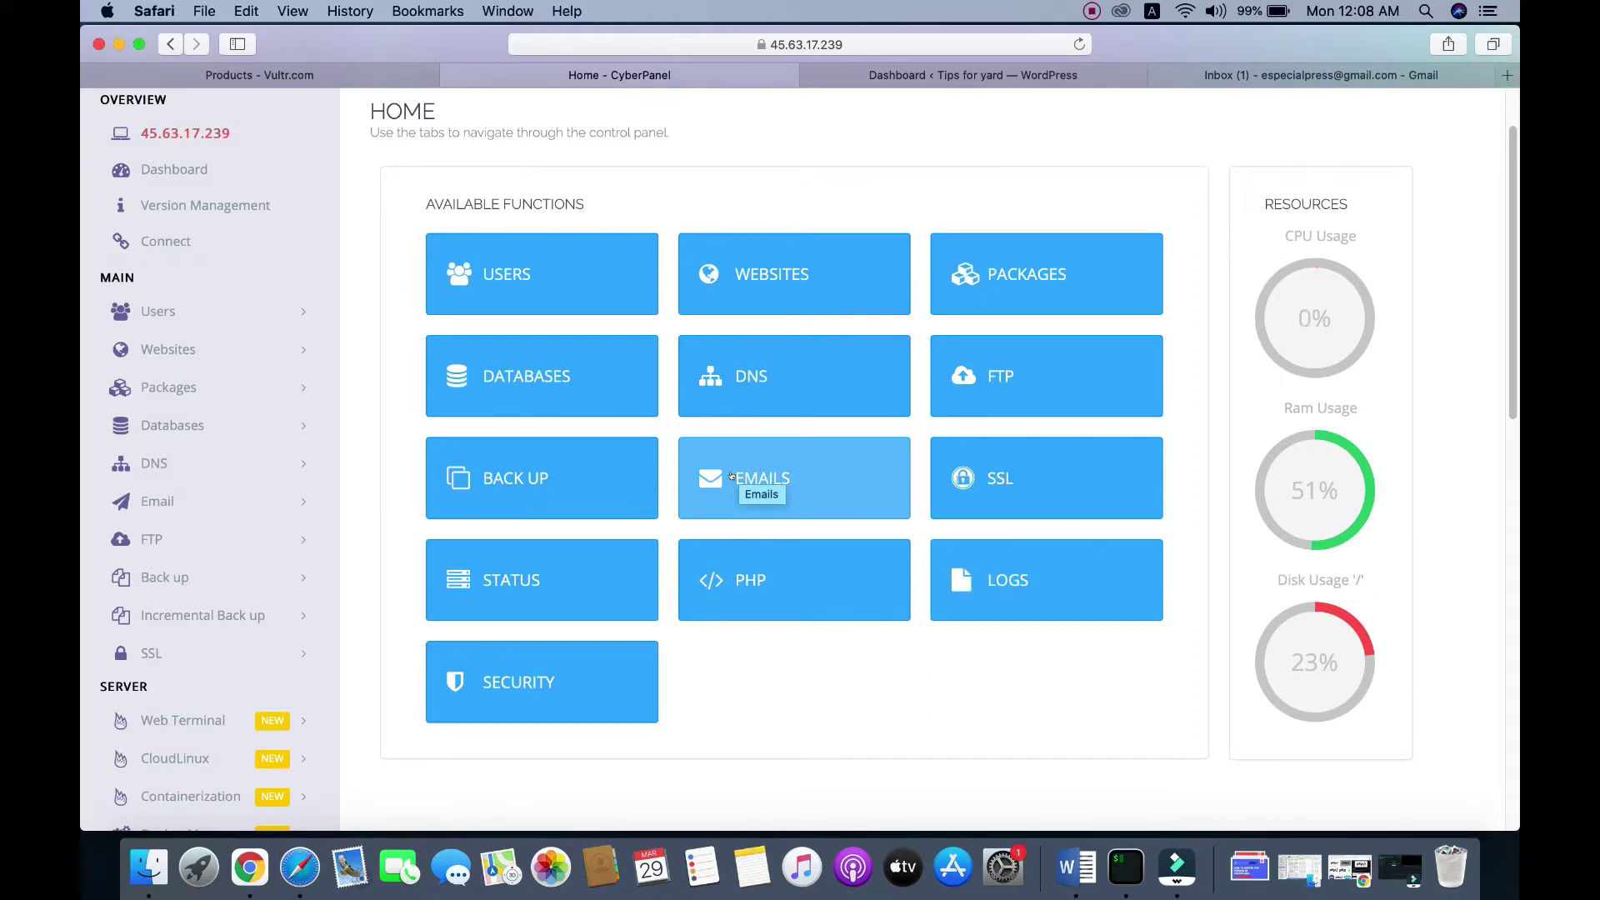
pyautogui.click(737, 475)
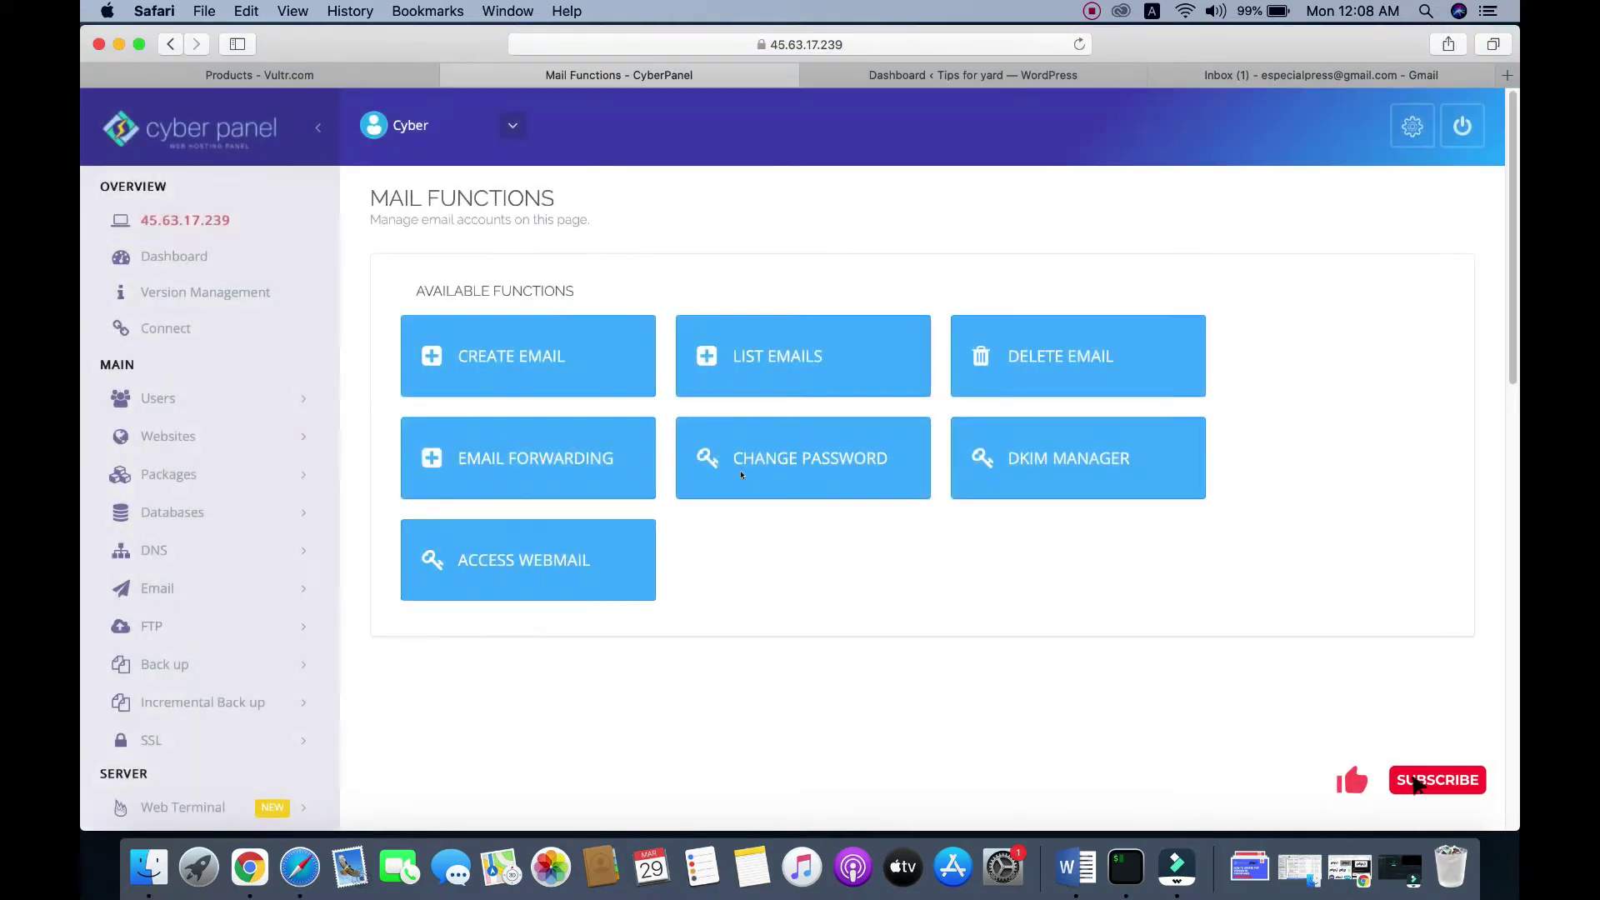
# Step: Begin a new email account and select tipsforyard.com as its website
pyautogui.click(486, 356)
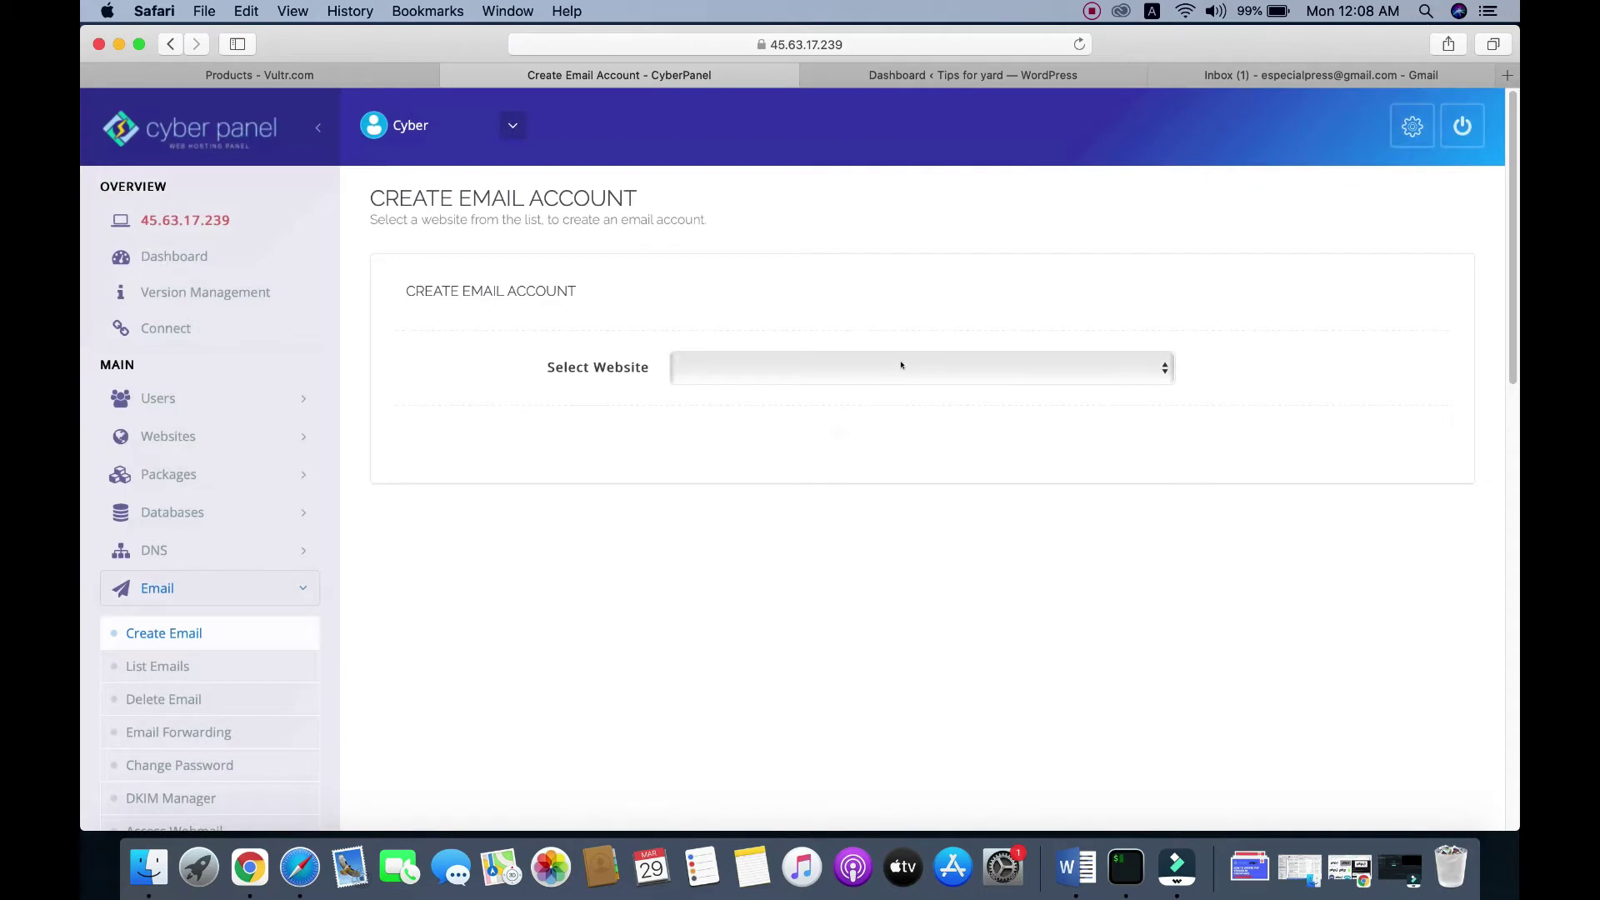
pyautogui.click(900, 365)
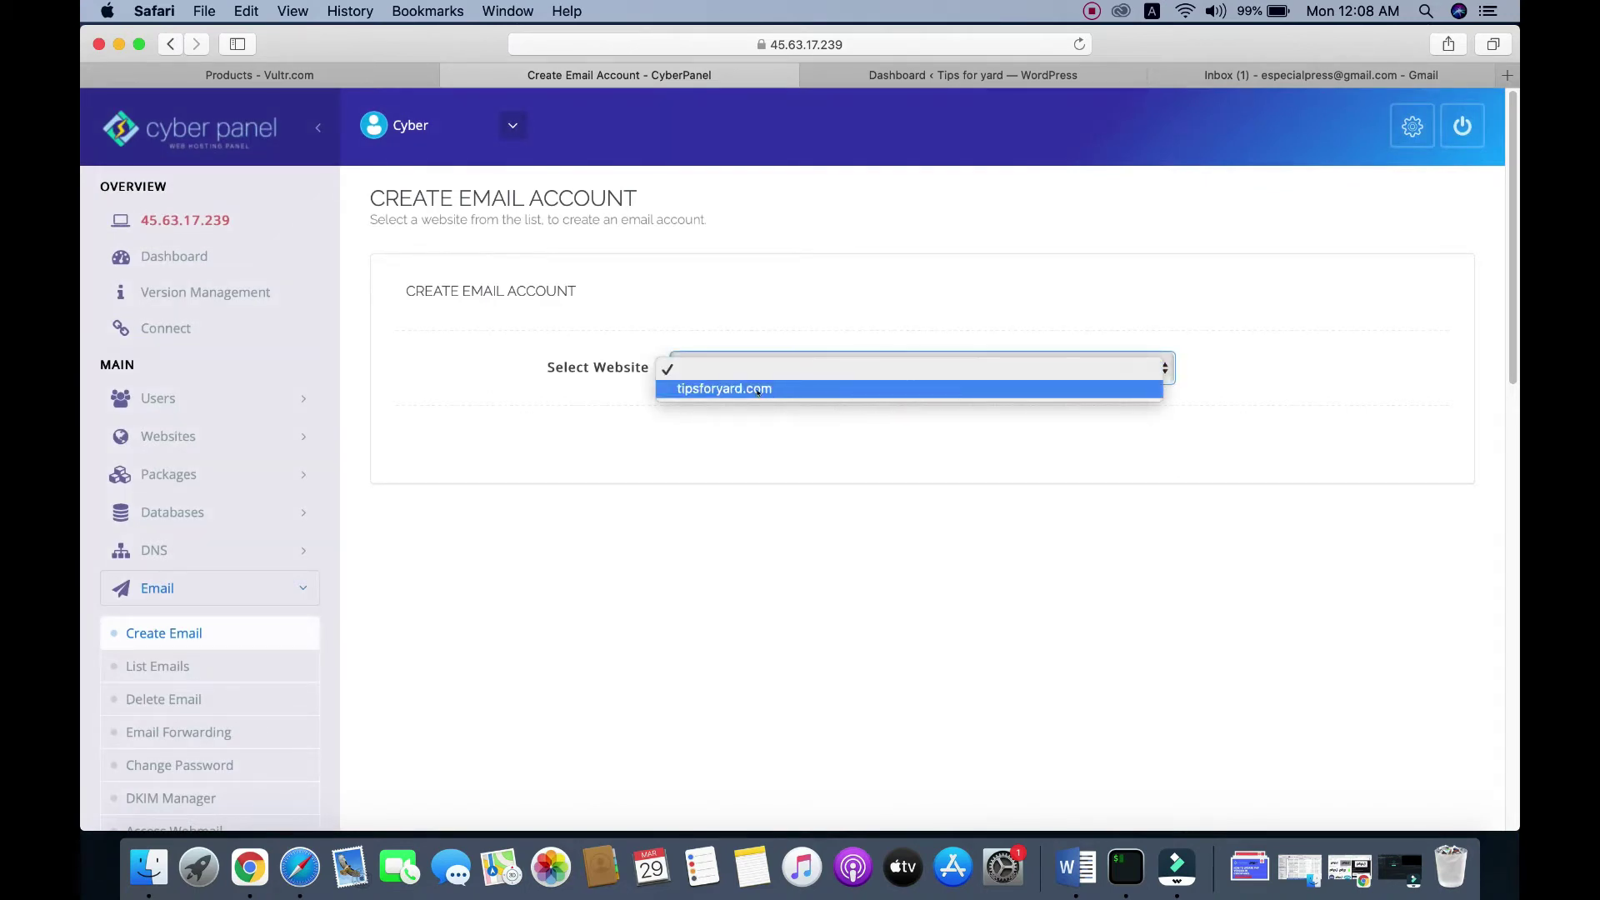
pyautogui.click(759, 390)
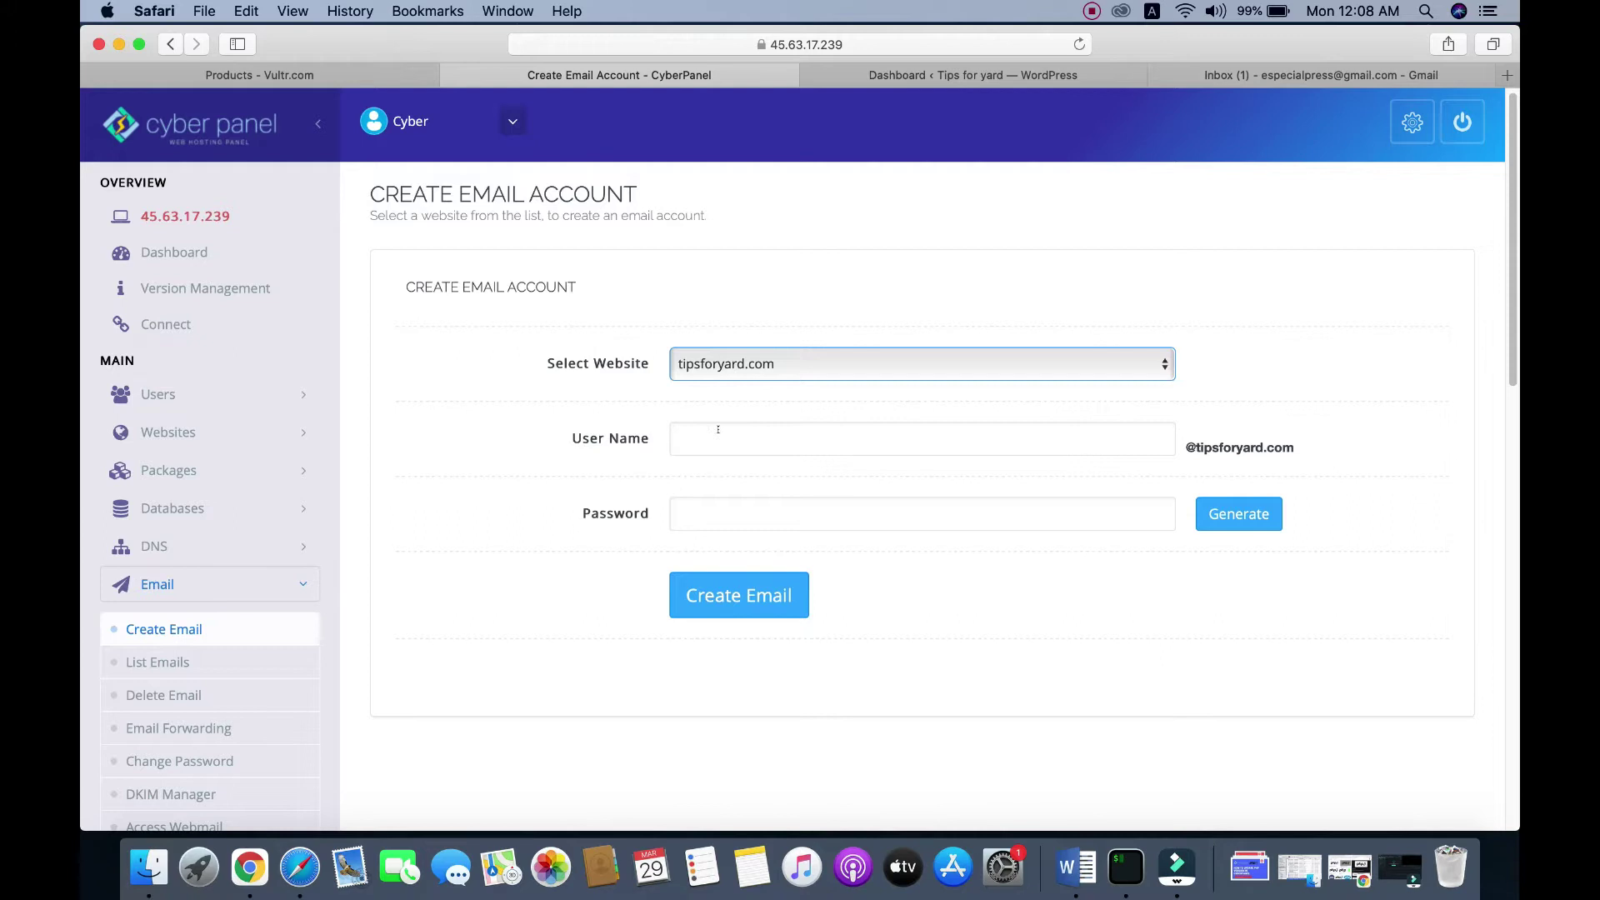
pyautogui.click(754, 432)
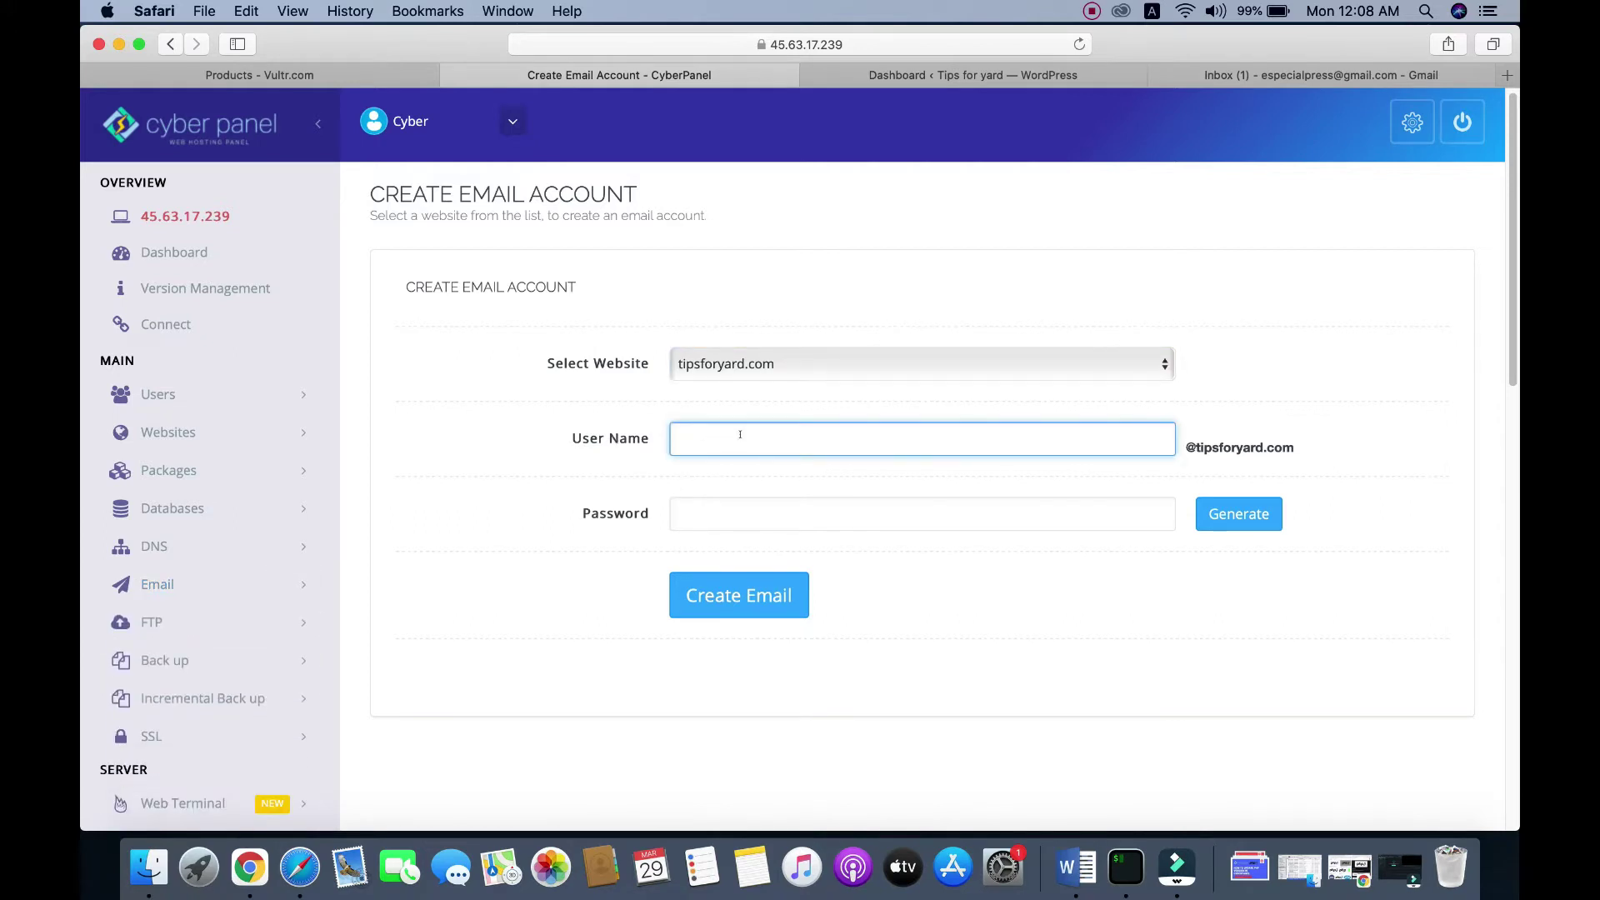
pyautogui.click(785, 514)
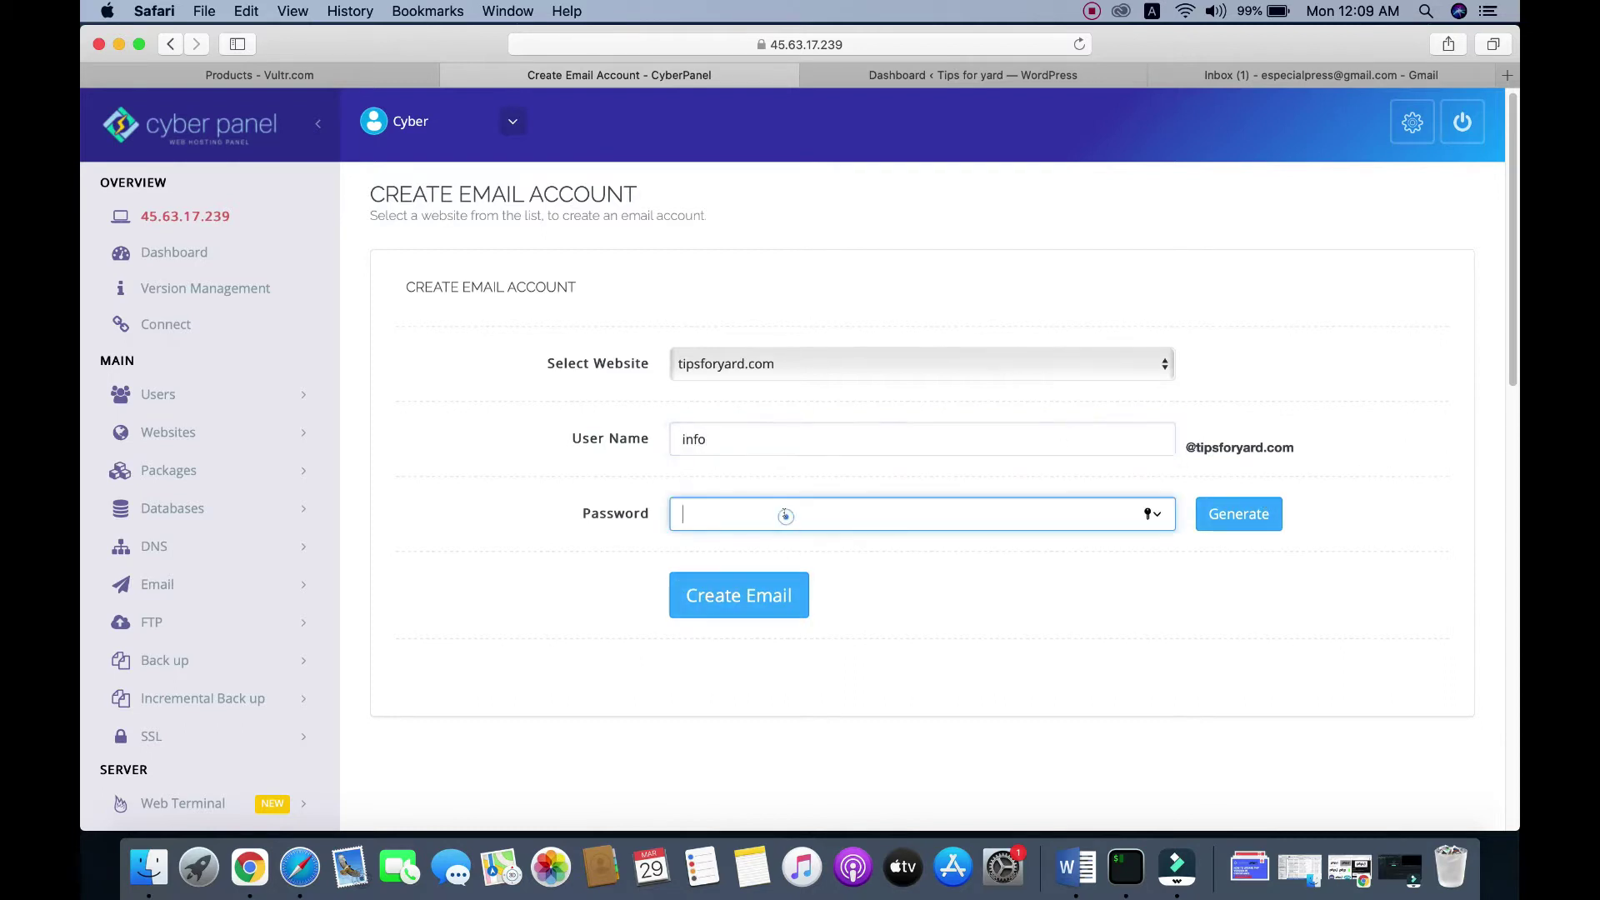
pyautogui.click(1241, 514)
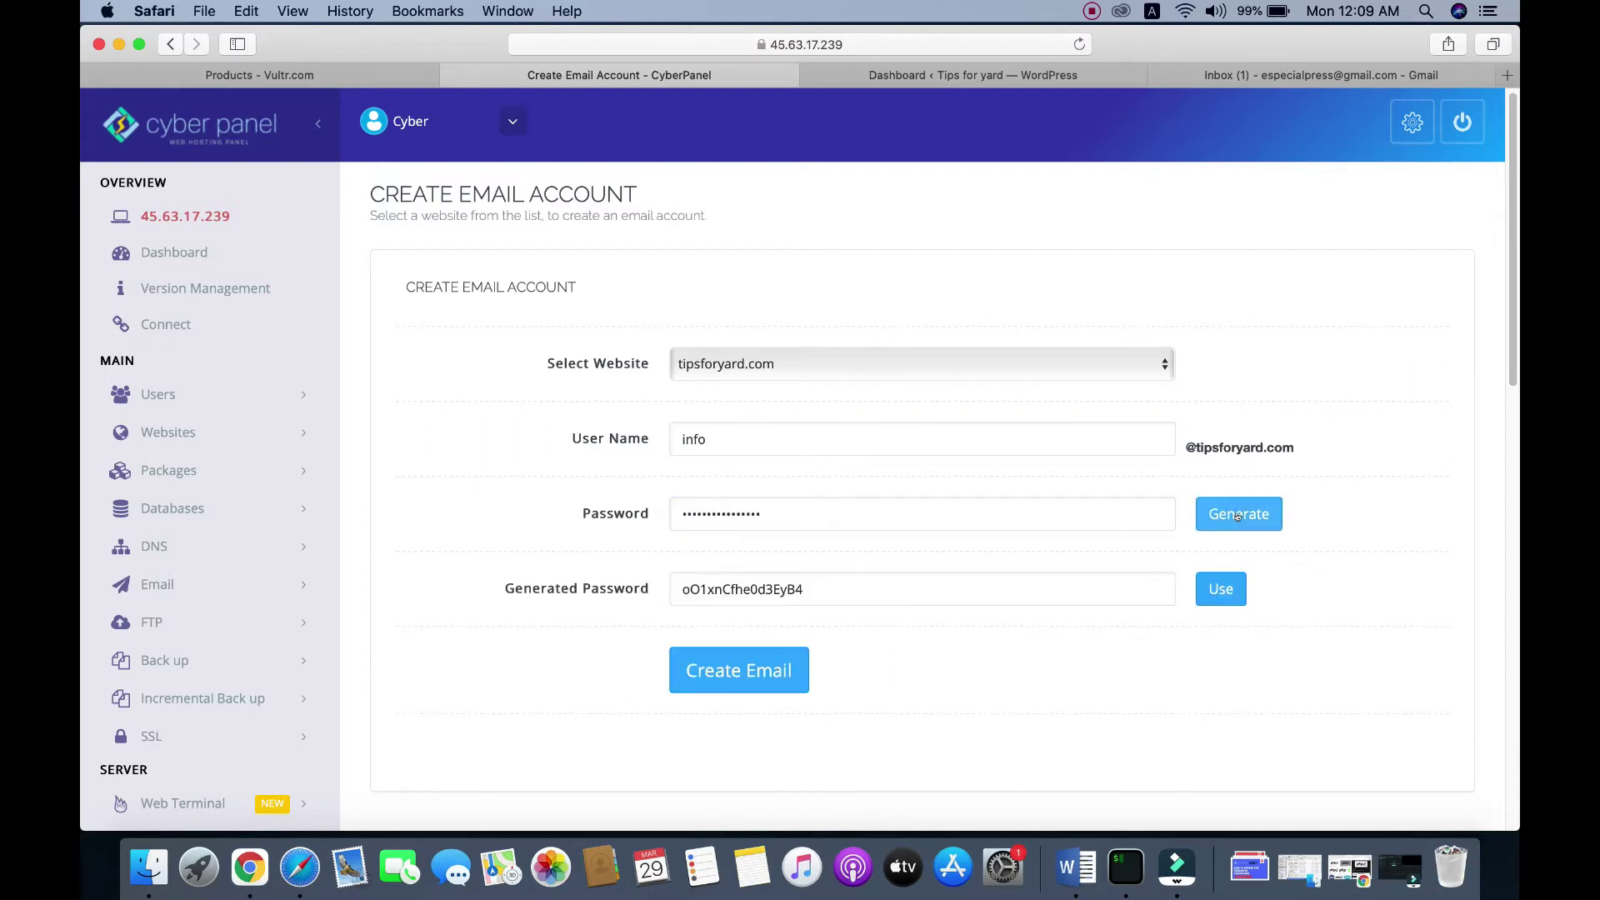
pyautogui.click(1206, 603)
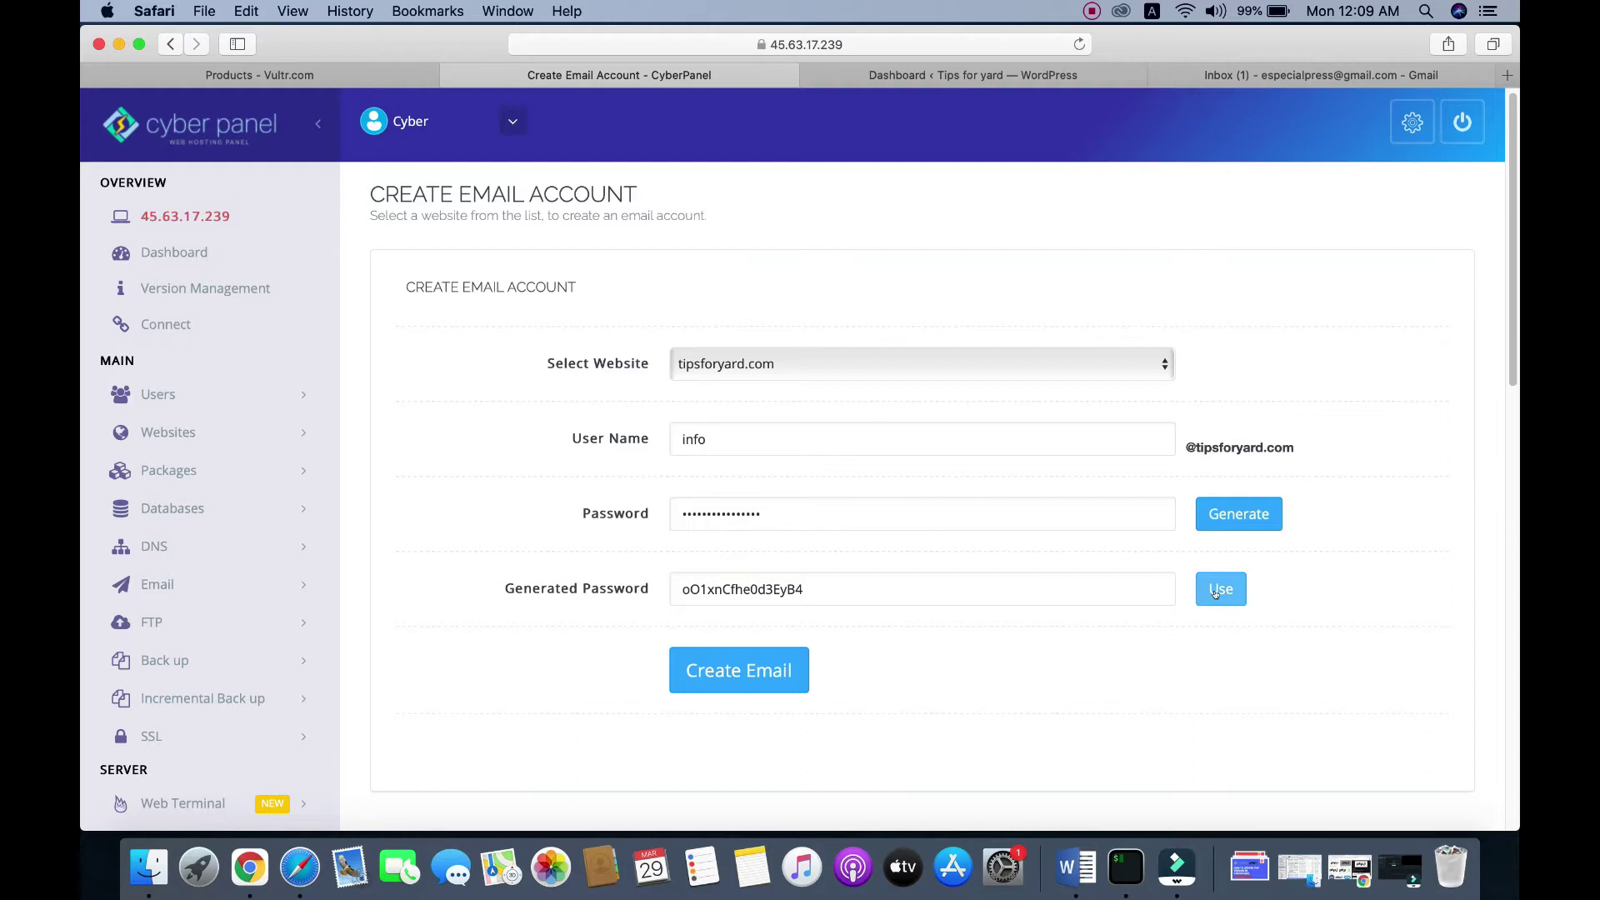
# Step: Save a copy of the generated password in a new note, then apply it to the form
pyautogui.click(879, 593)
pyautogui.doubleClick(716, 595)
pyautogui.rightClick(716, 595)
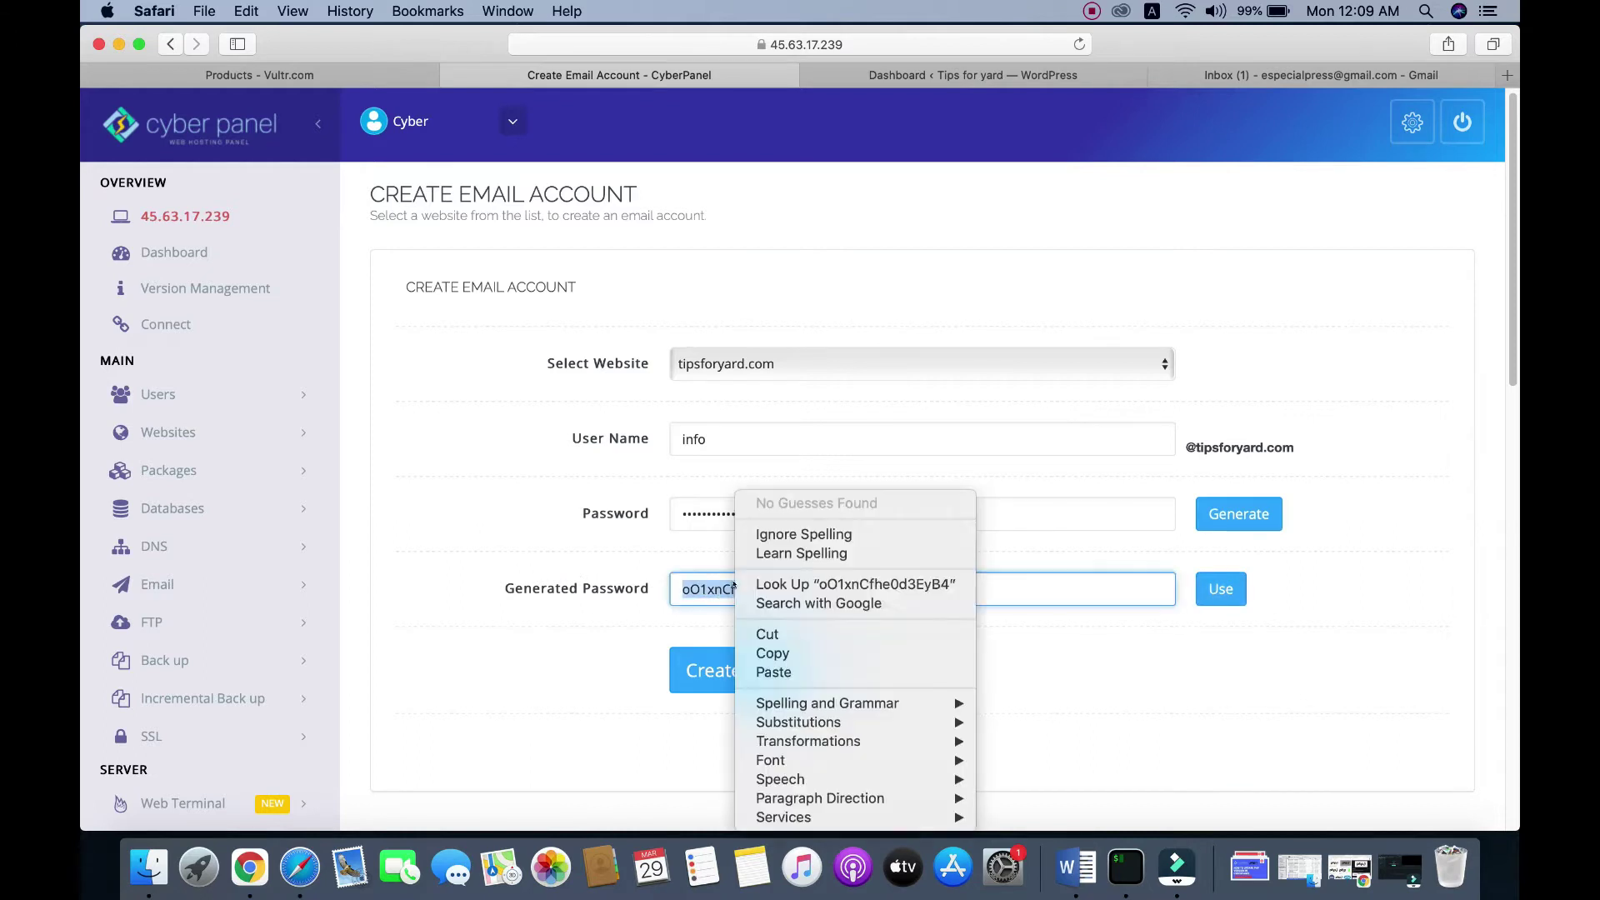
pyautogui.click(767, 653)
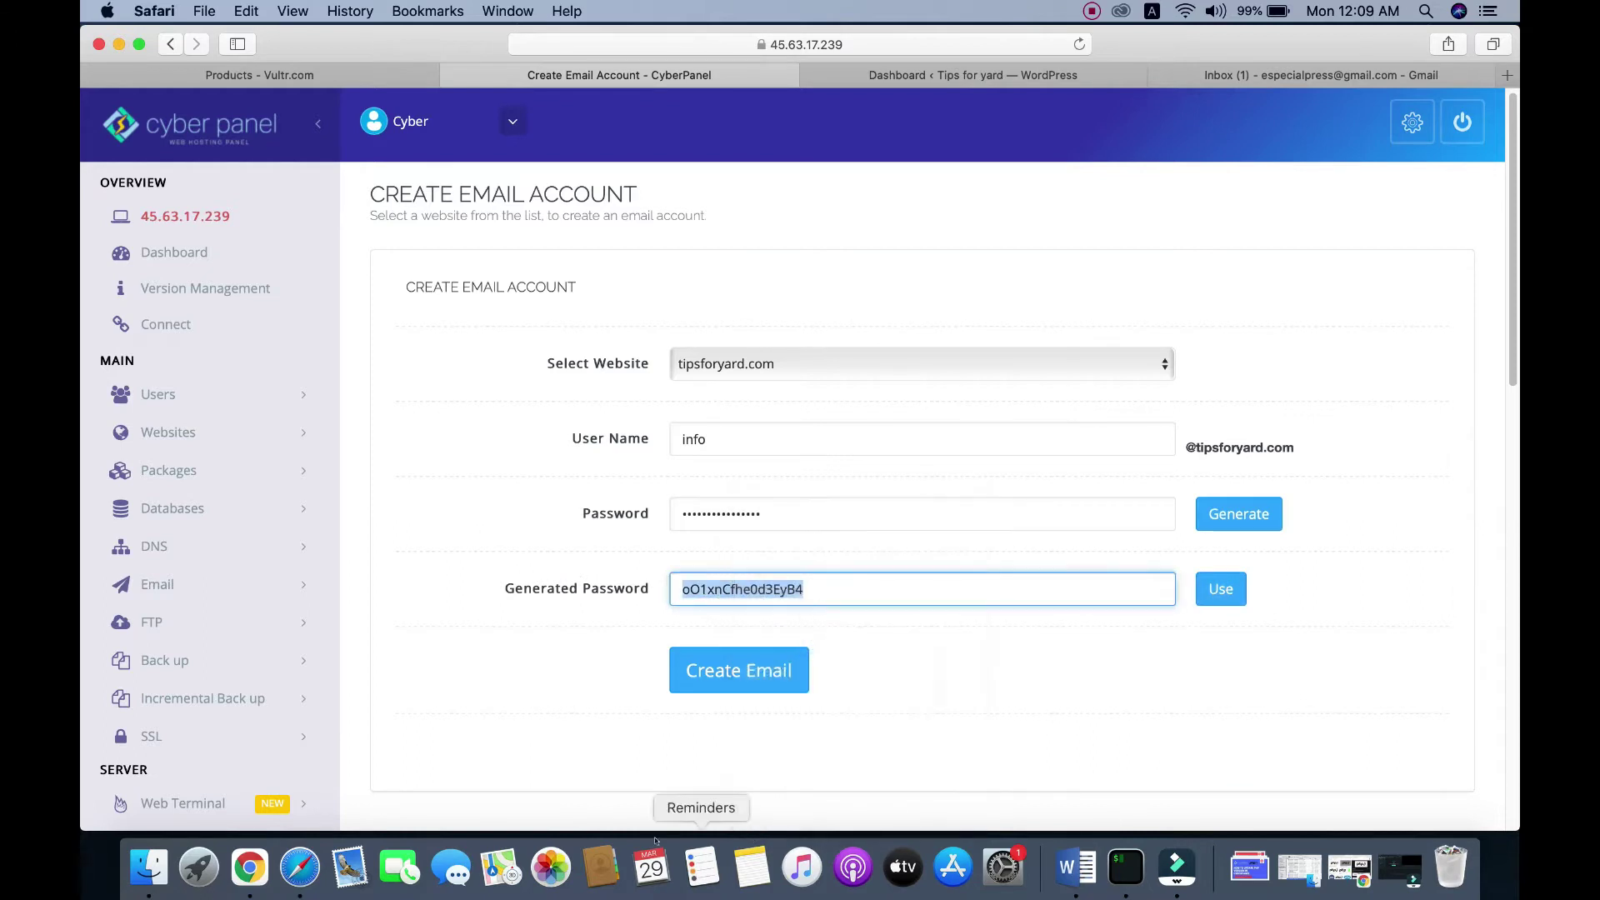
pyautogui.click(764, 867)
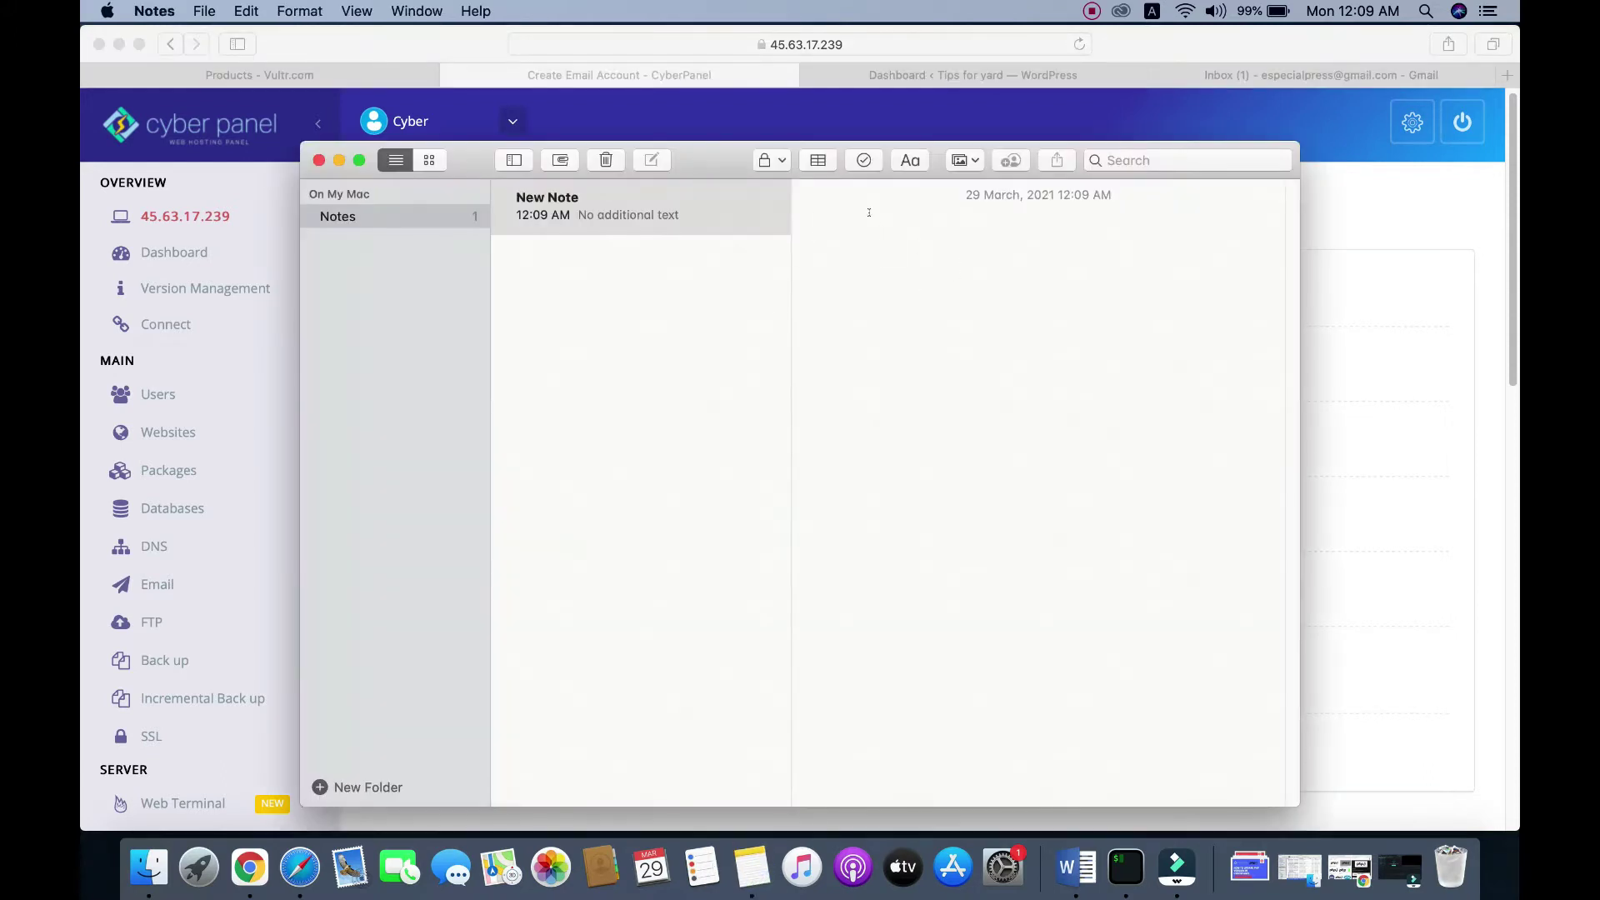
pyautogui.press('super+v')
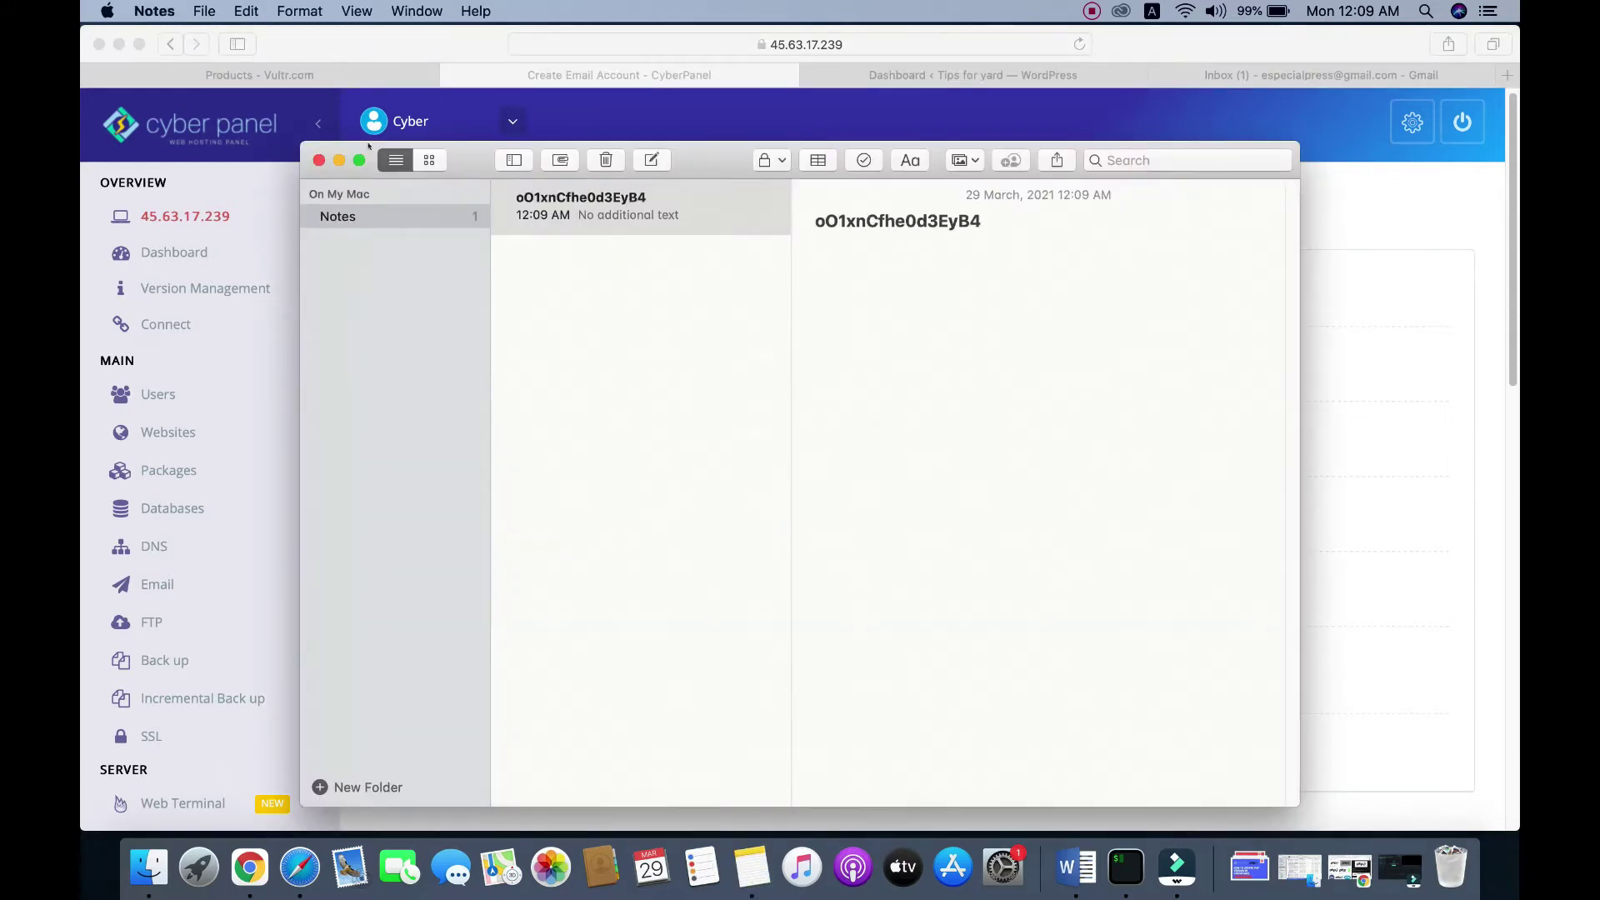
pyautogui.click(338, 160)
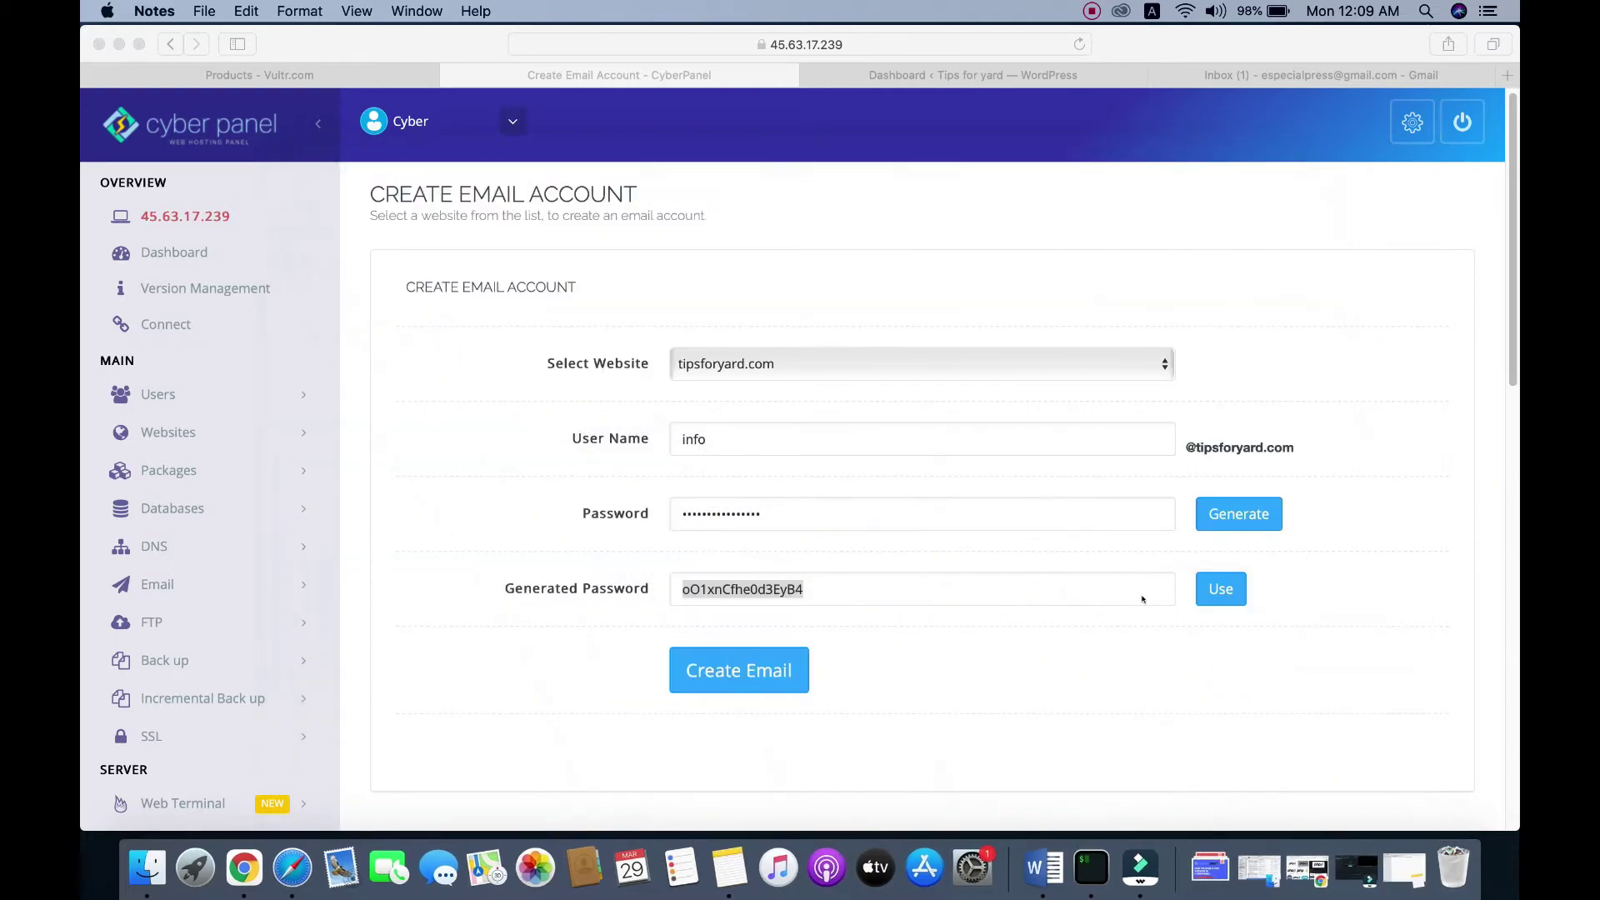
pyautogui.click(1212, 590)
pyautogui.click(1217, 590)
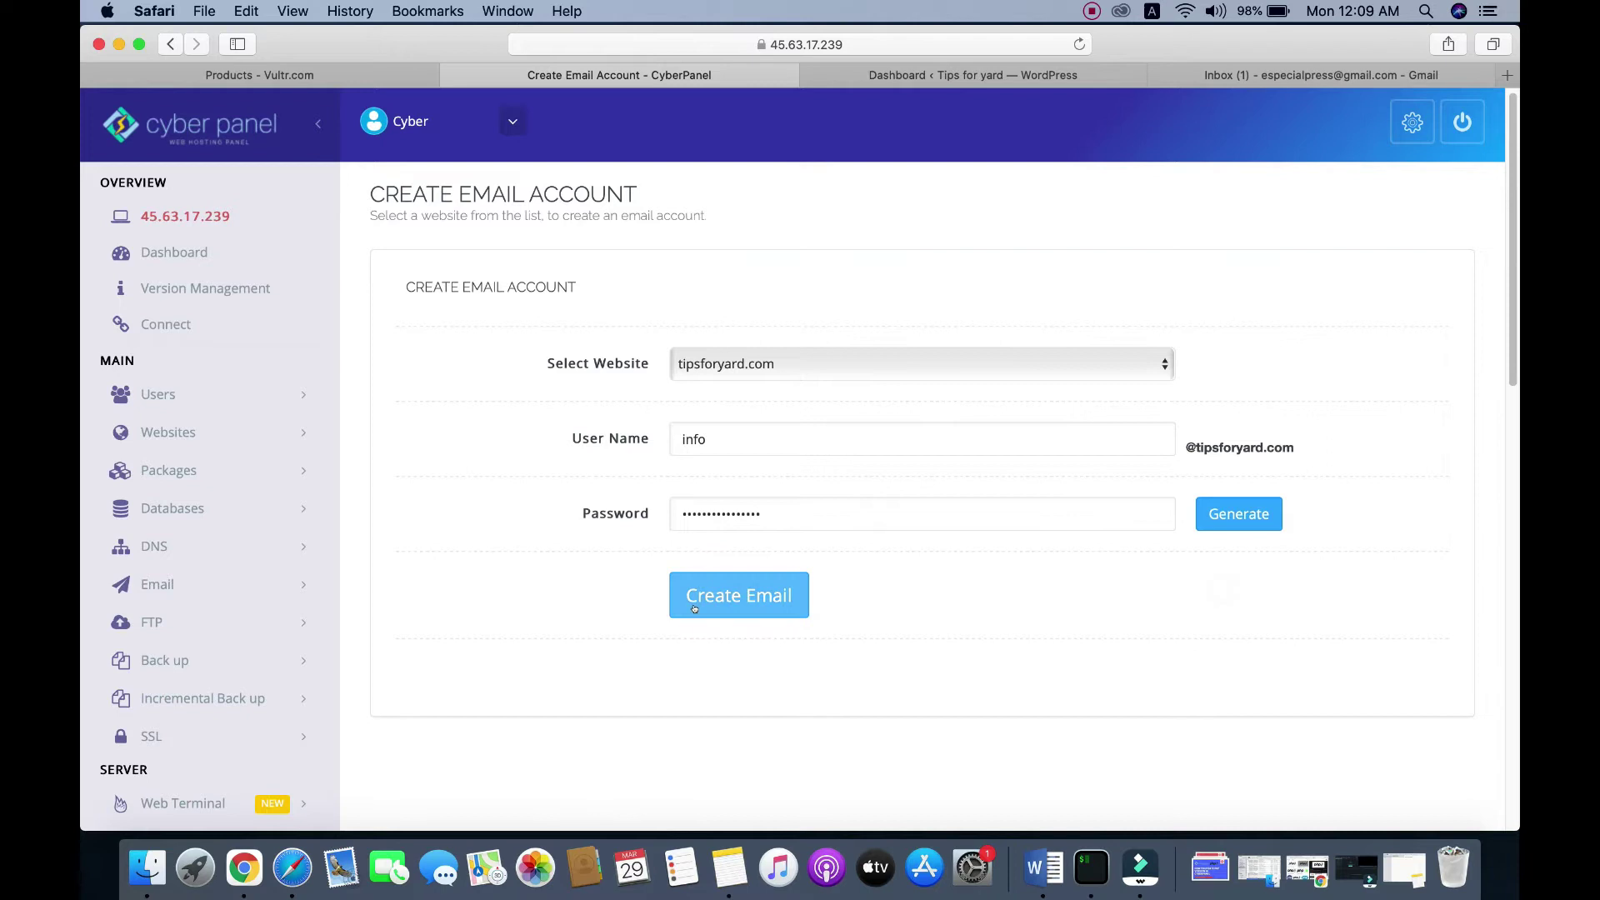
pyautogui.click(734, 597)
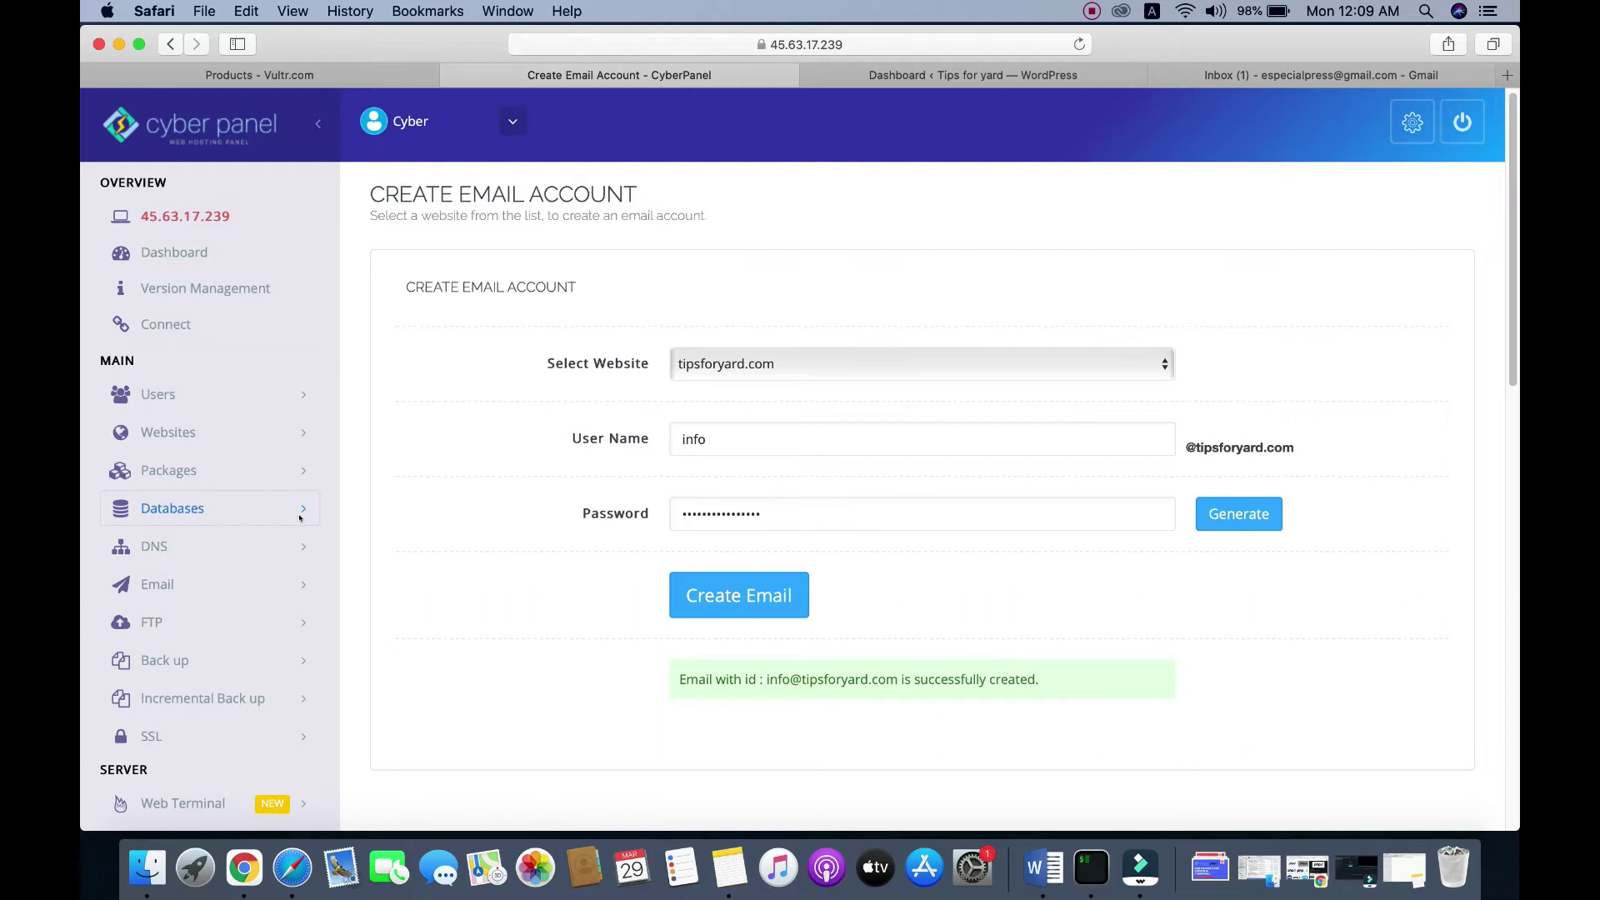
pyautogui.scroll(-1, 300, 516)
pyautogui.click(188, 570)
pyautogui.scroll(-3, 321, 567)
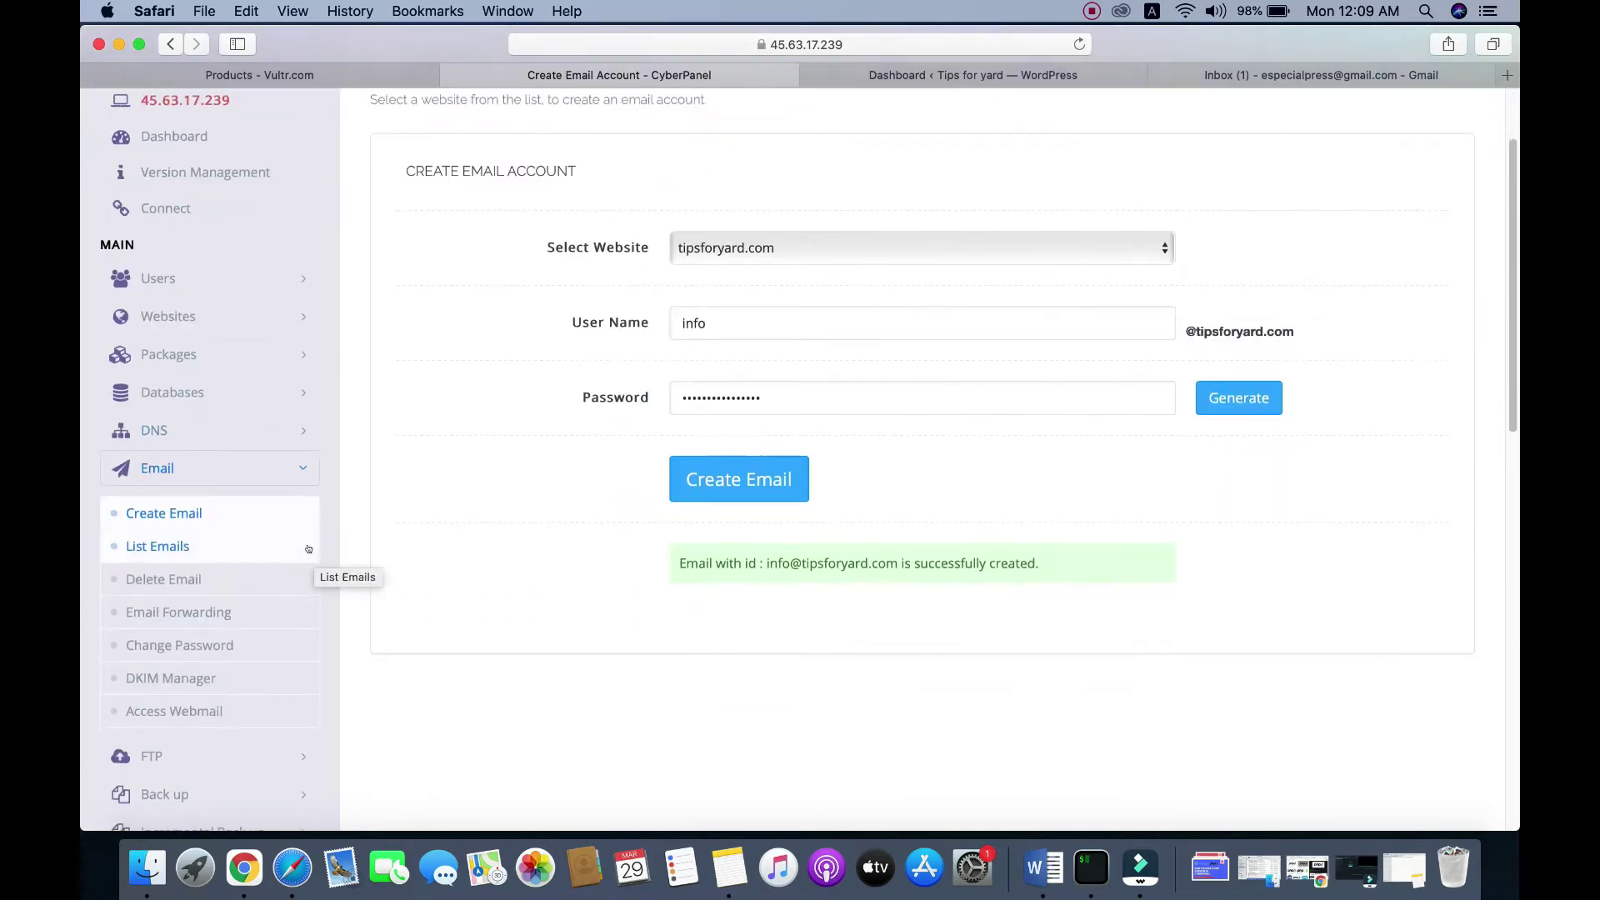
pyautogui.scroll(-3, 308, 548)
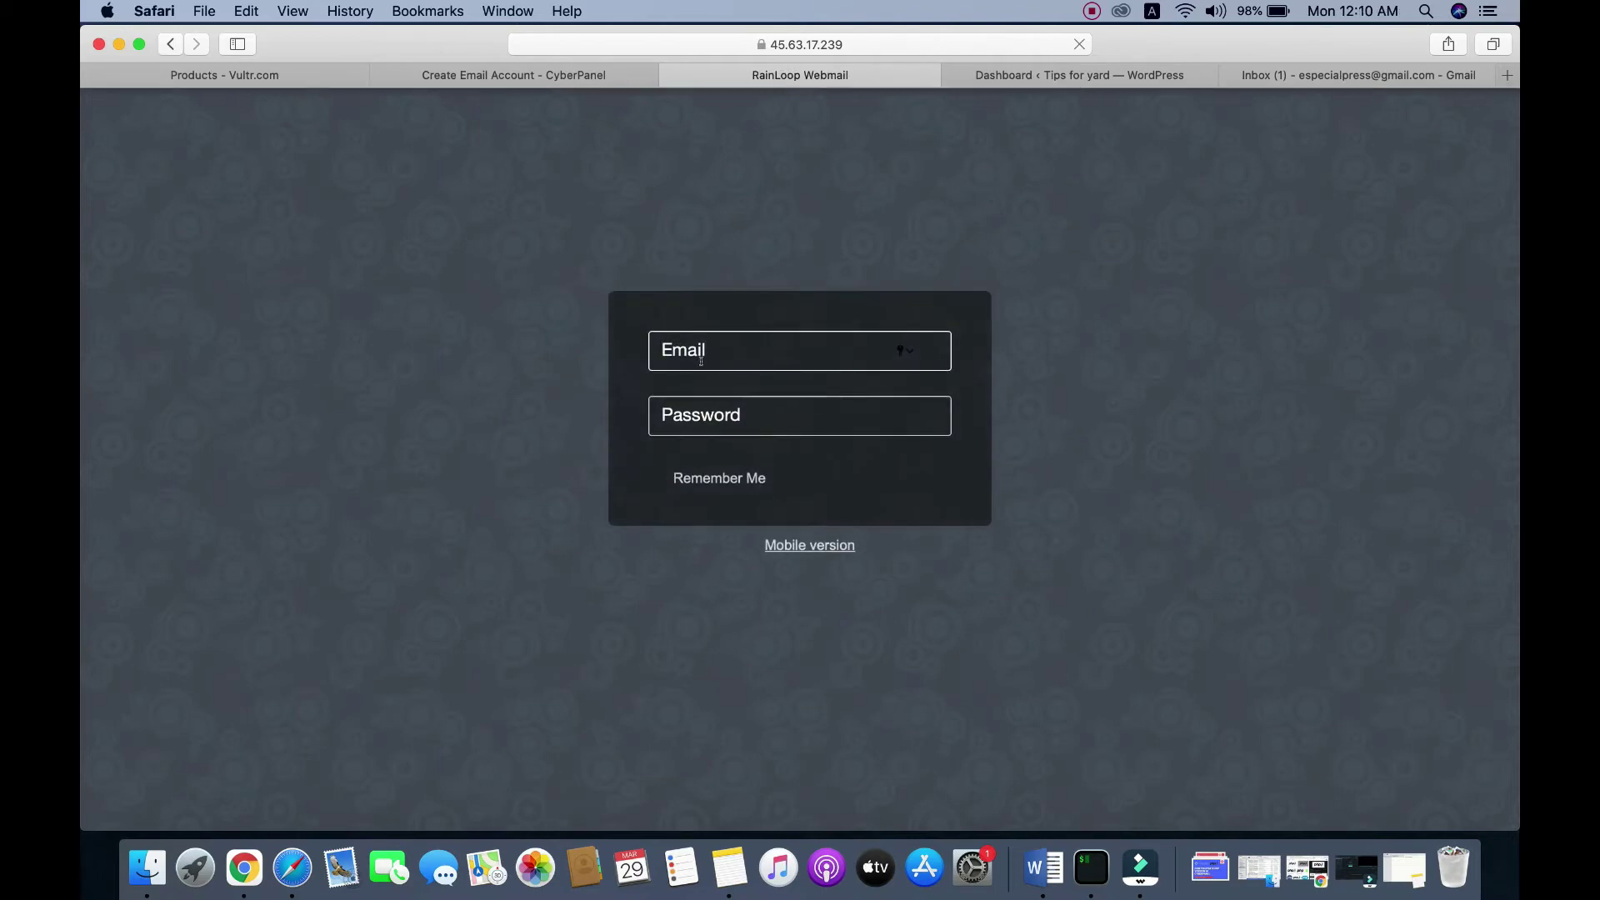
pyautogui.click(679, 348)
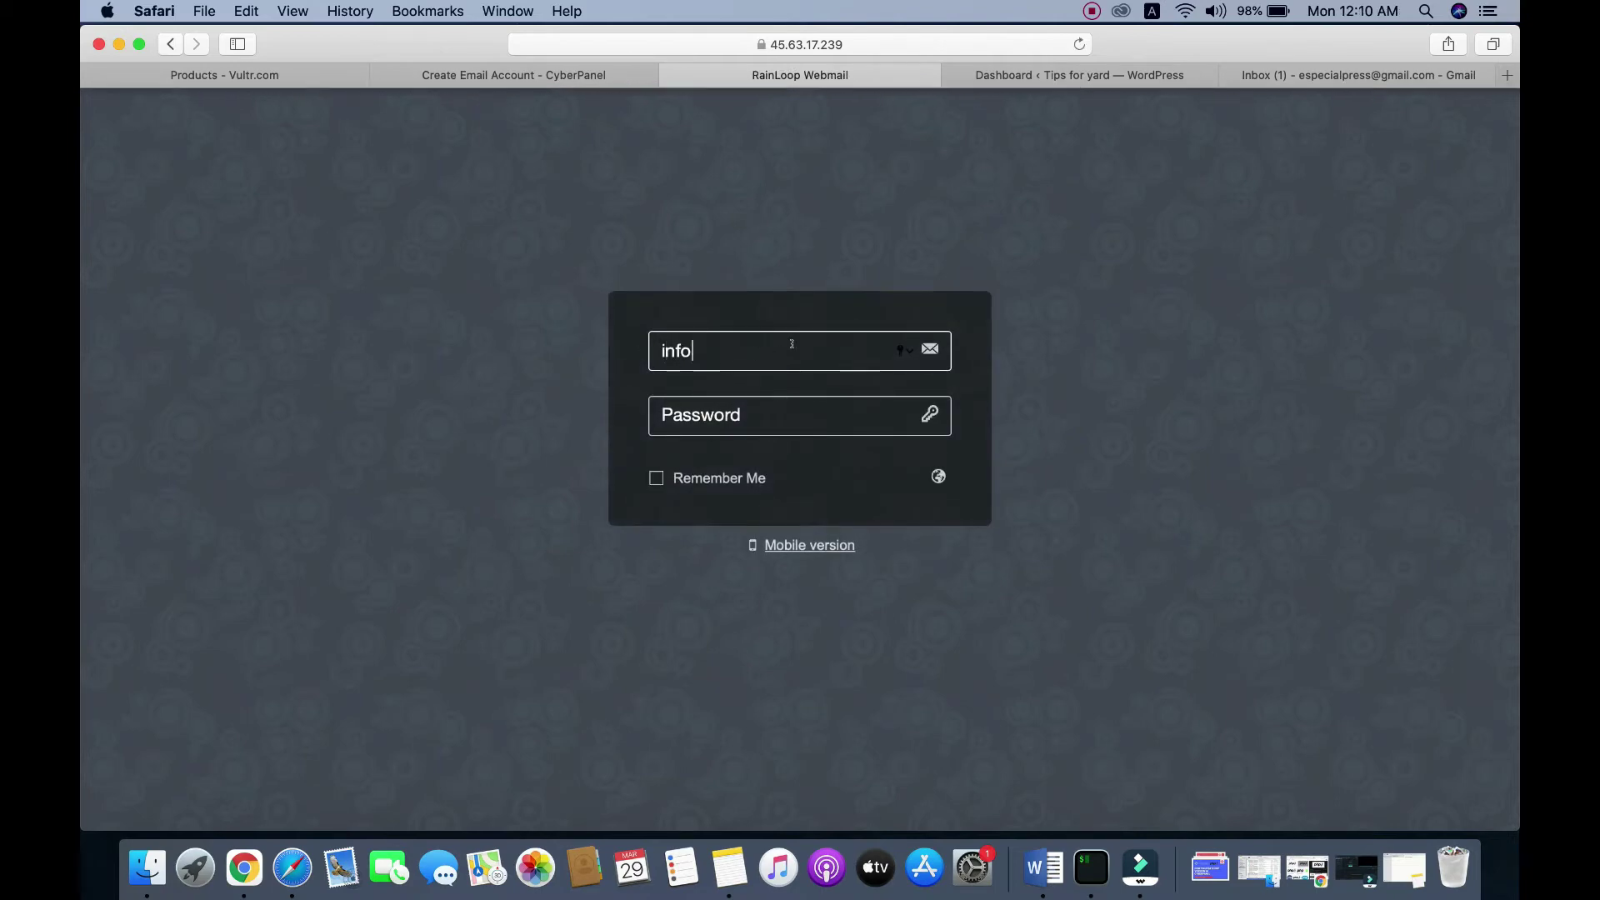
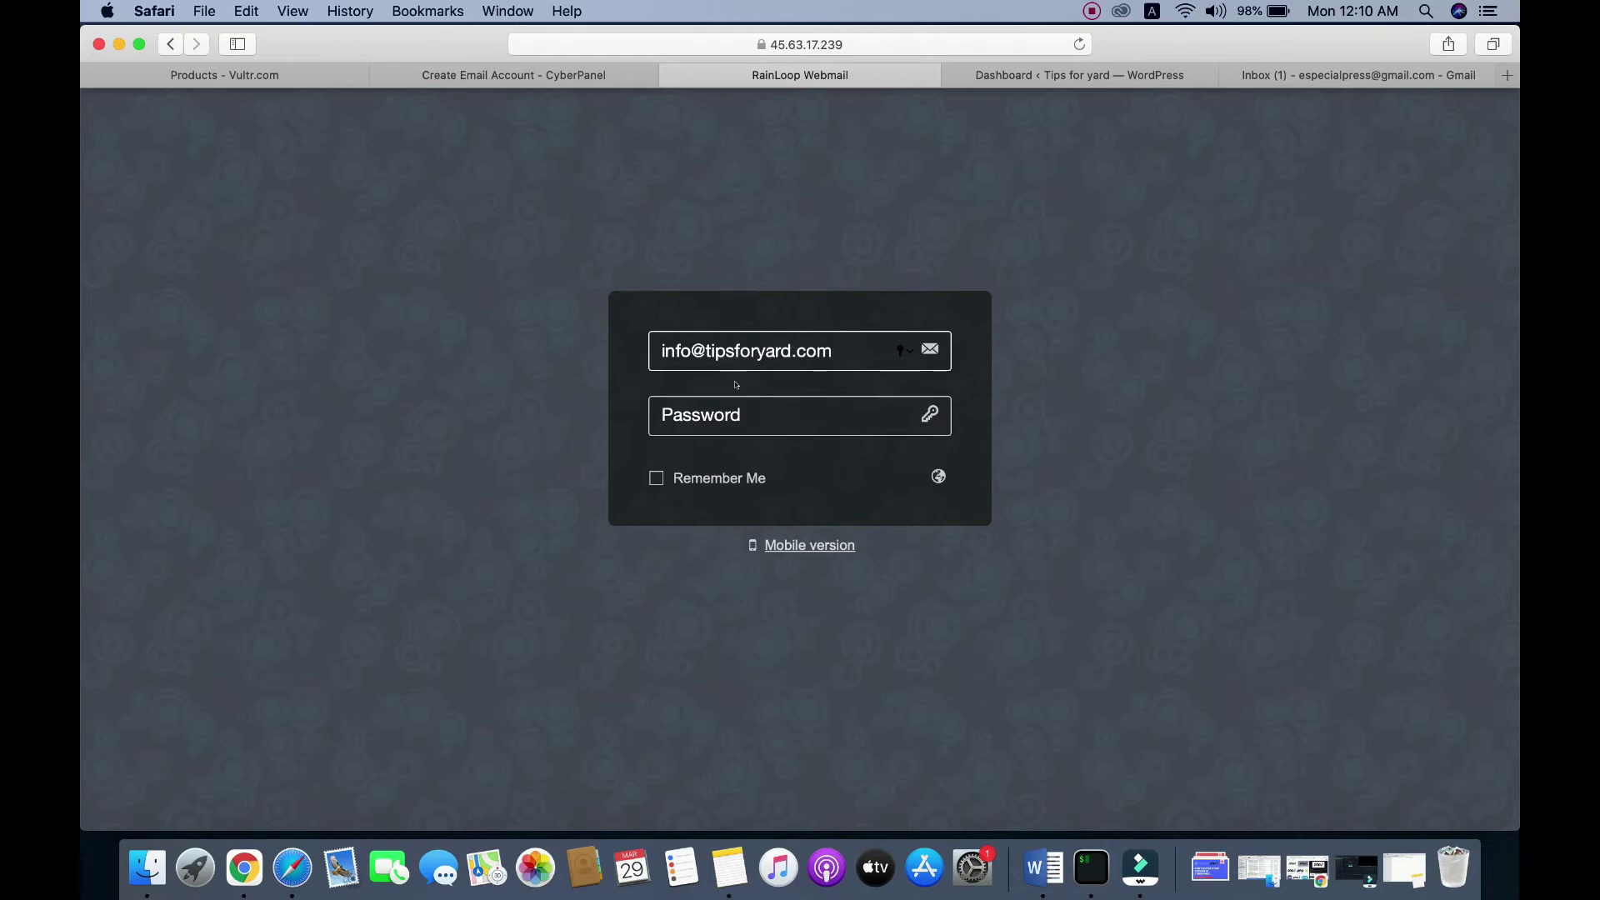
pyautogui.click(729, 867)
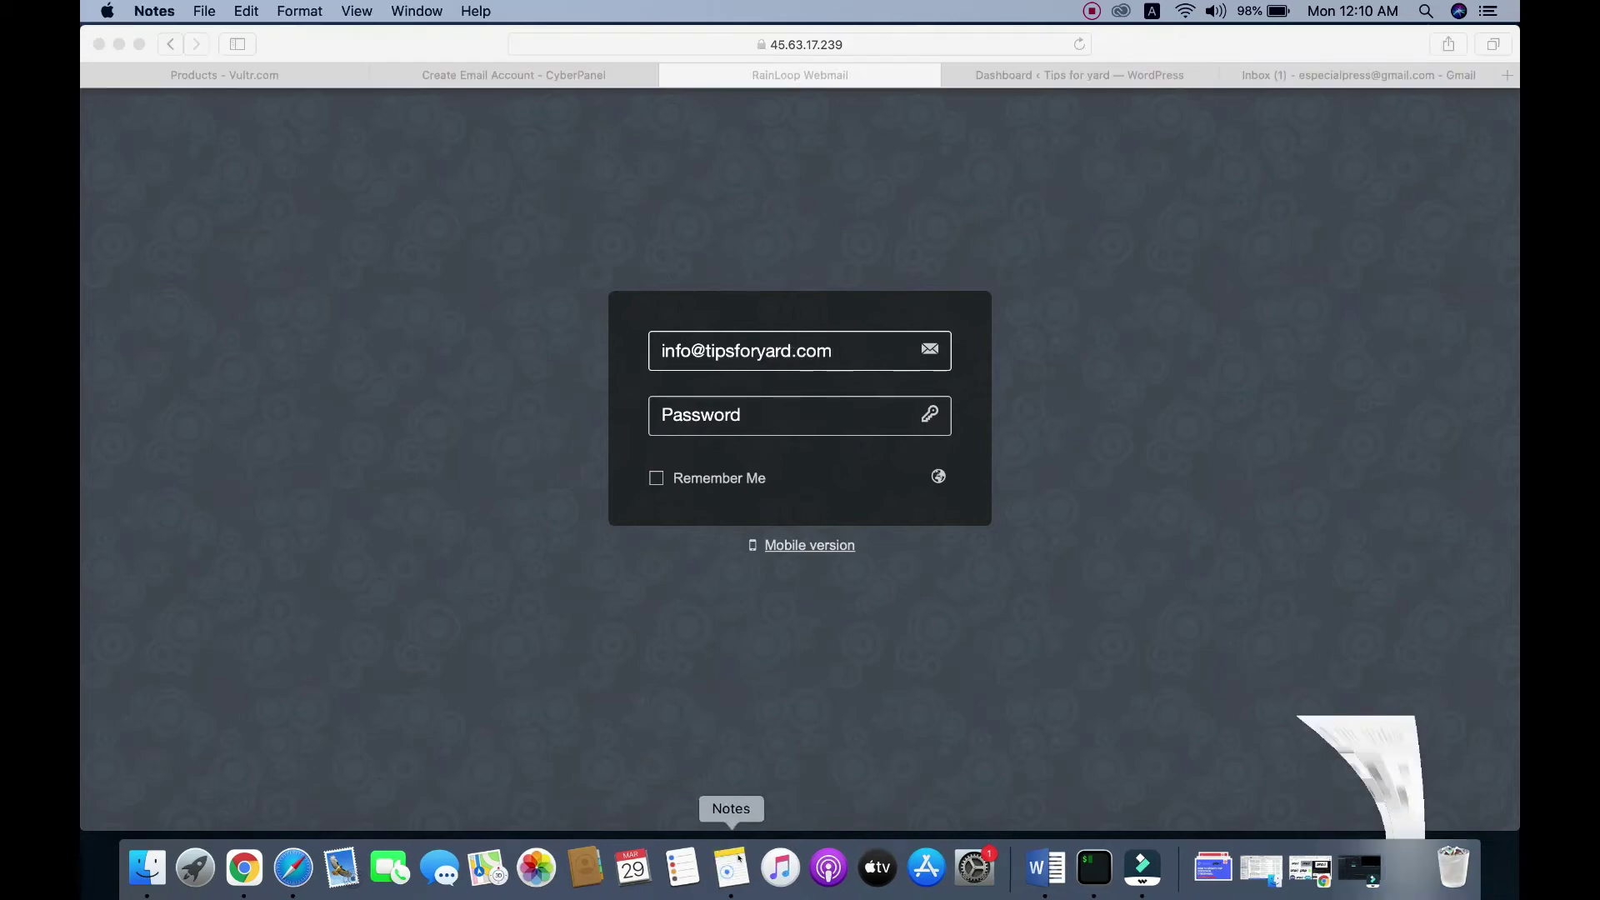
pyautogui.doubleClick(880, 218)
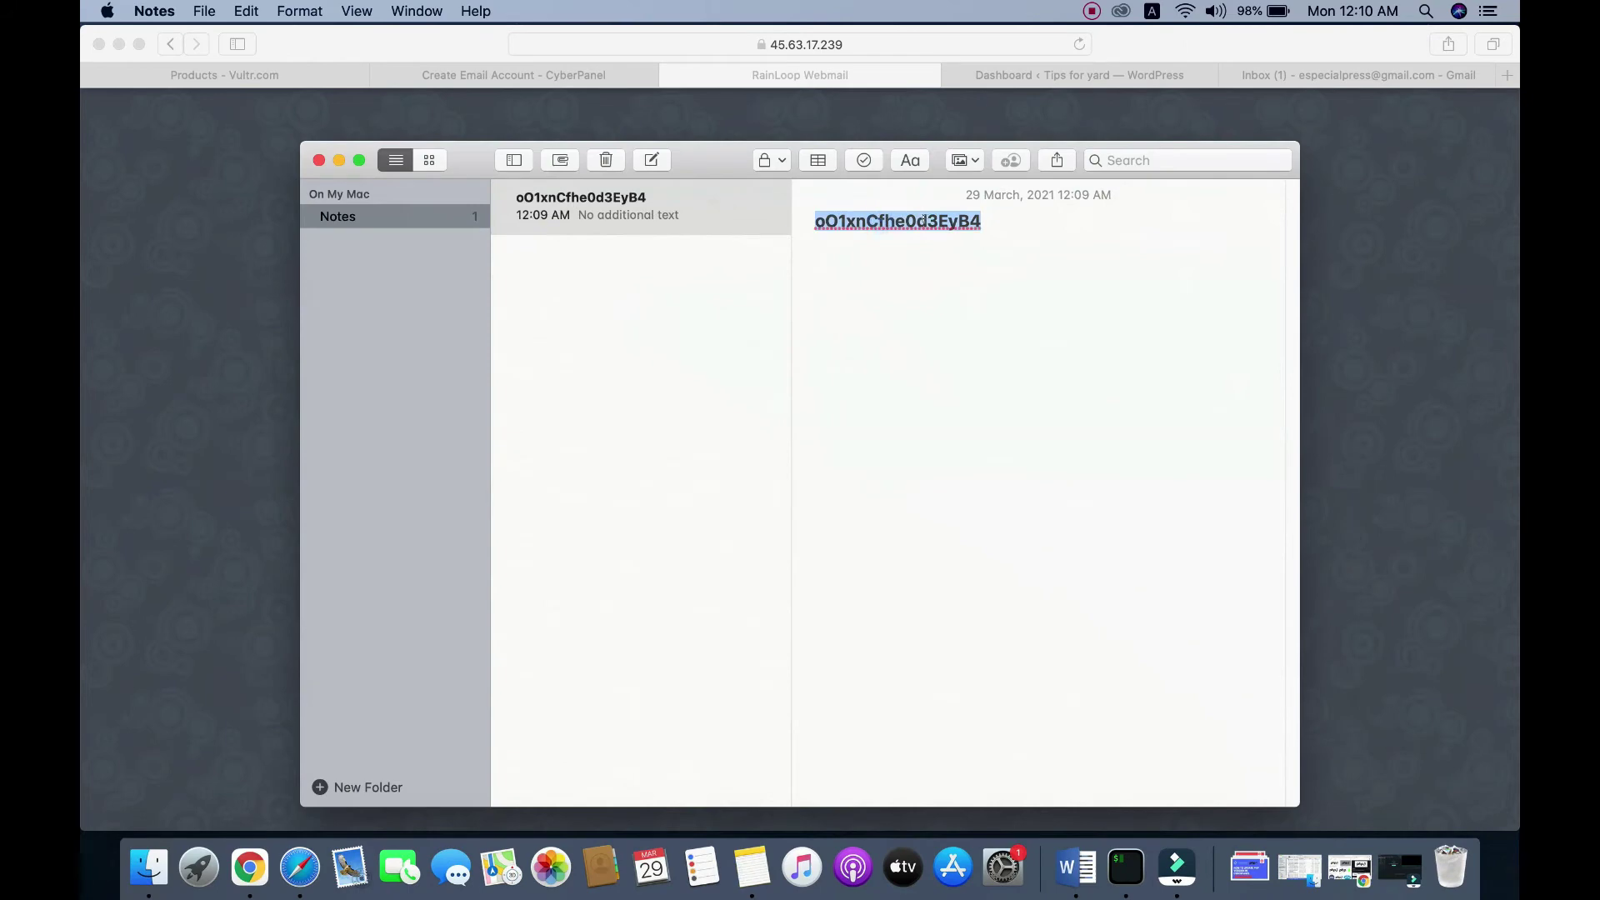
pyautogui.rightClick(925, 221)
pyautogui.click(983, 394)
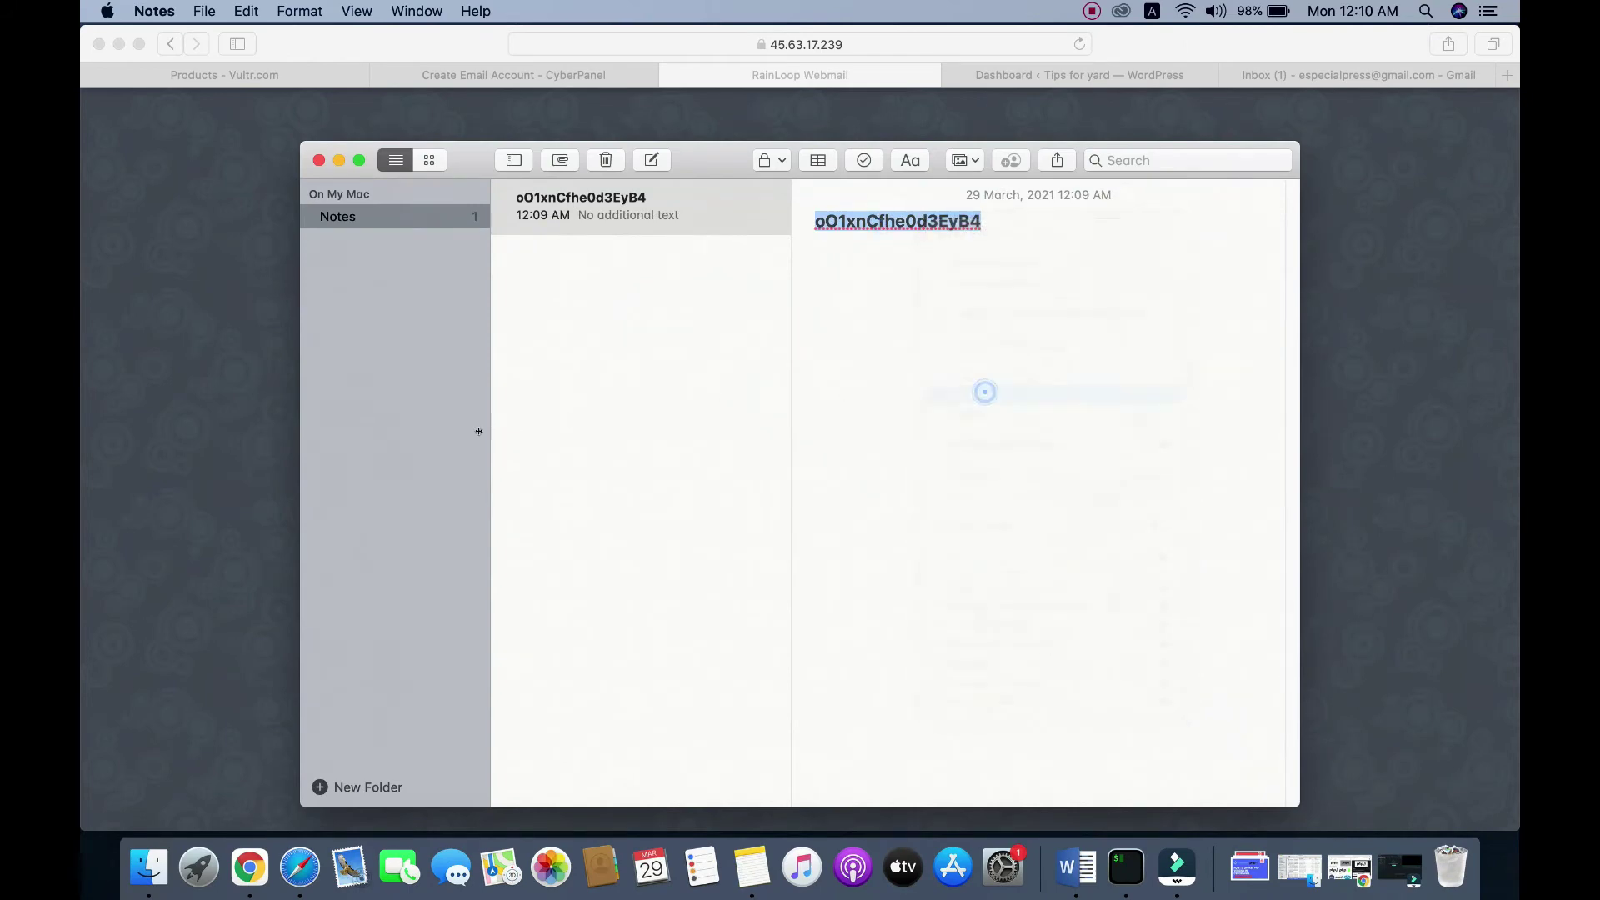
pyautogui.click(243, 411)
pyautogui.click(703, 419)
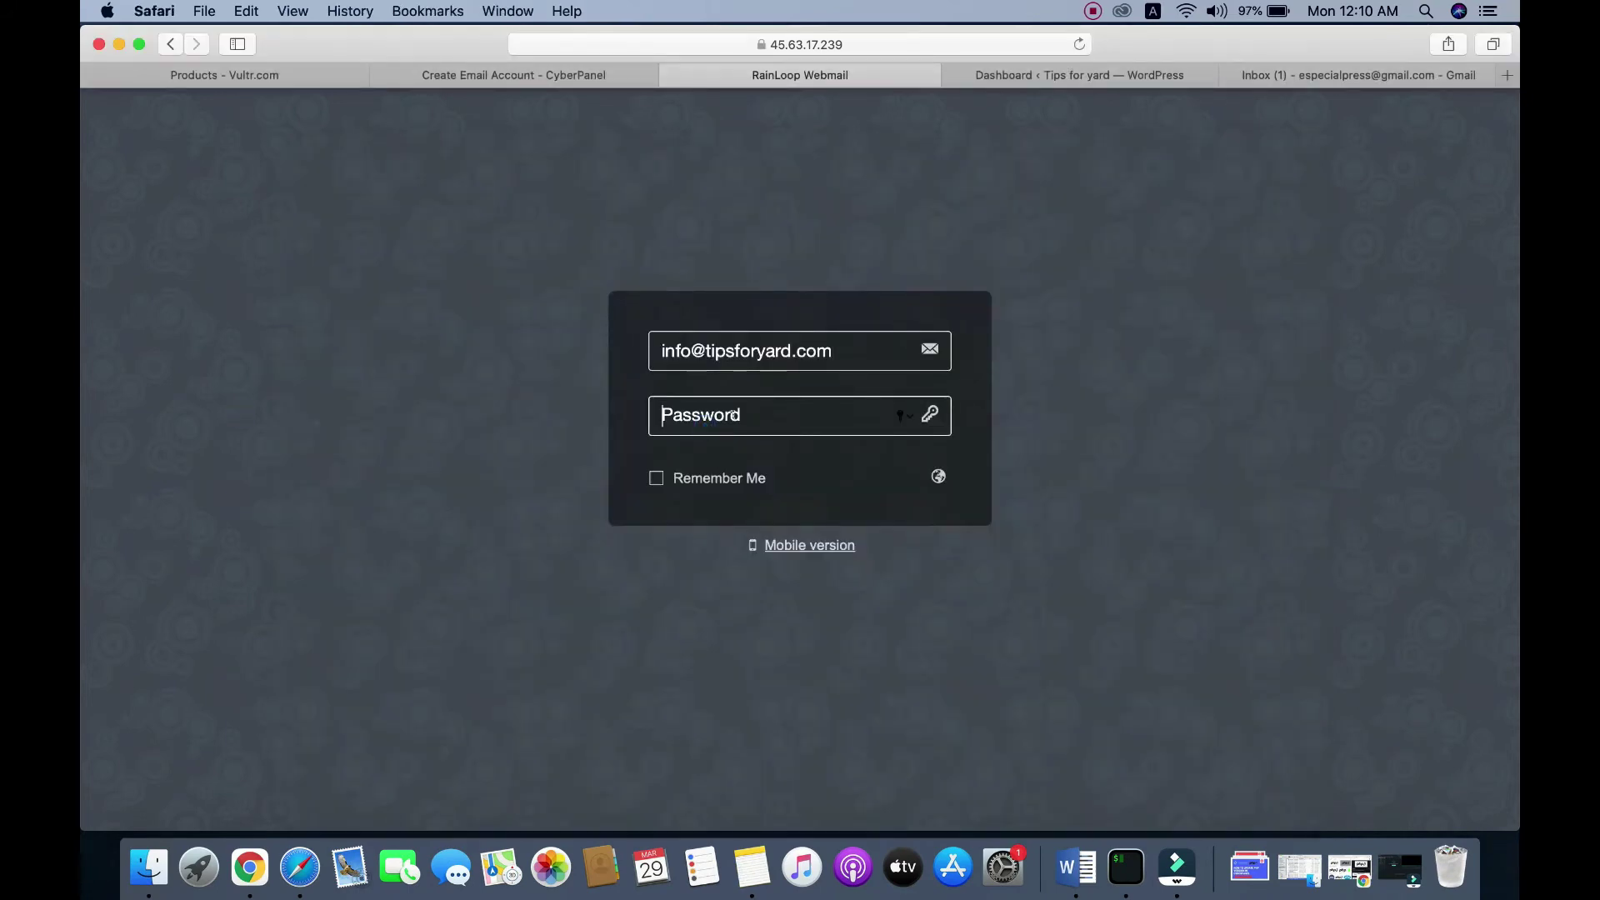
pyautogui.press('super+v')
pyautogui.click(933, 415)
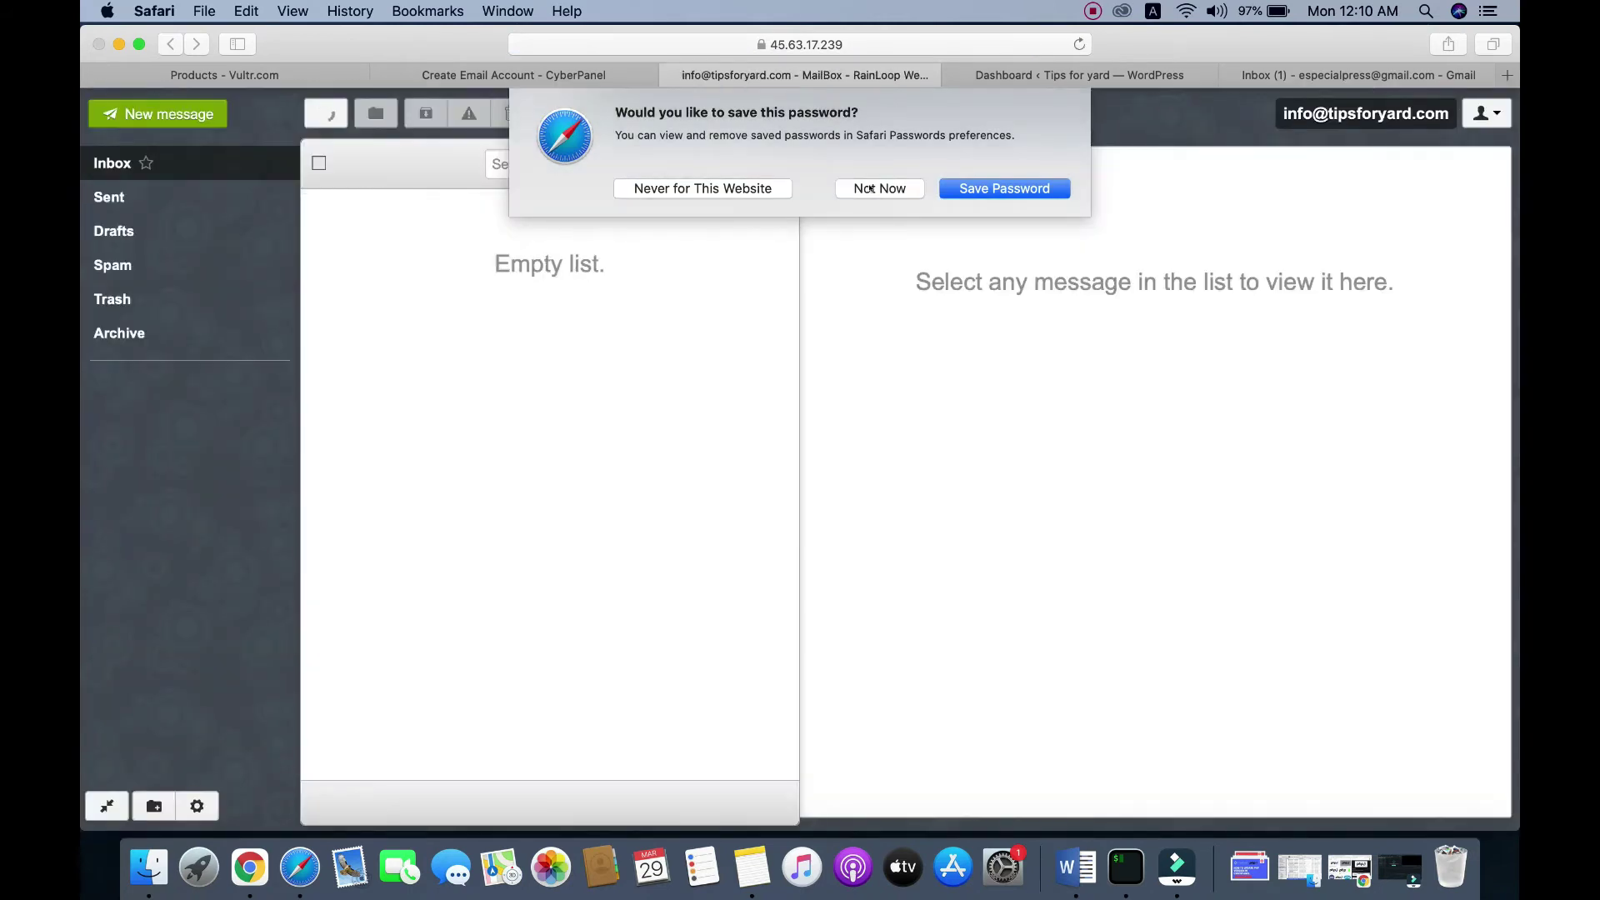
# Step: Decline Safari's password save and start a new RainLoop message, checking the Gmail account meanwhile
pyautogui.click(871, 189)
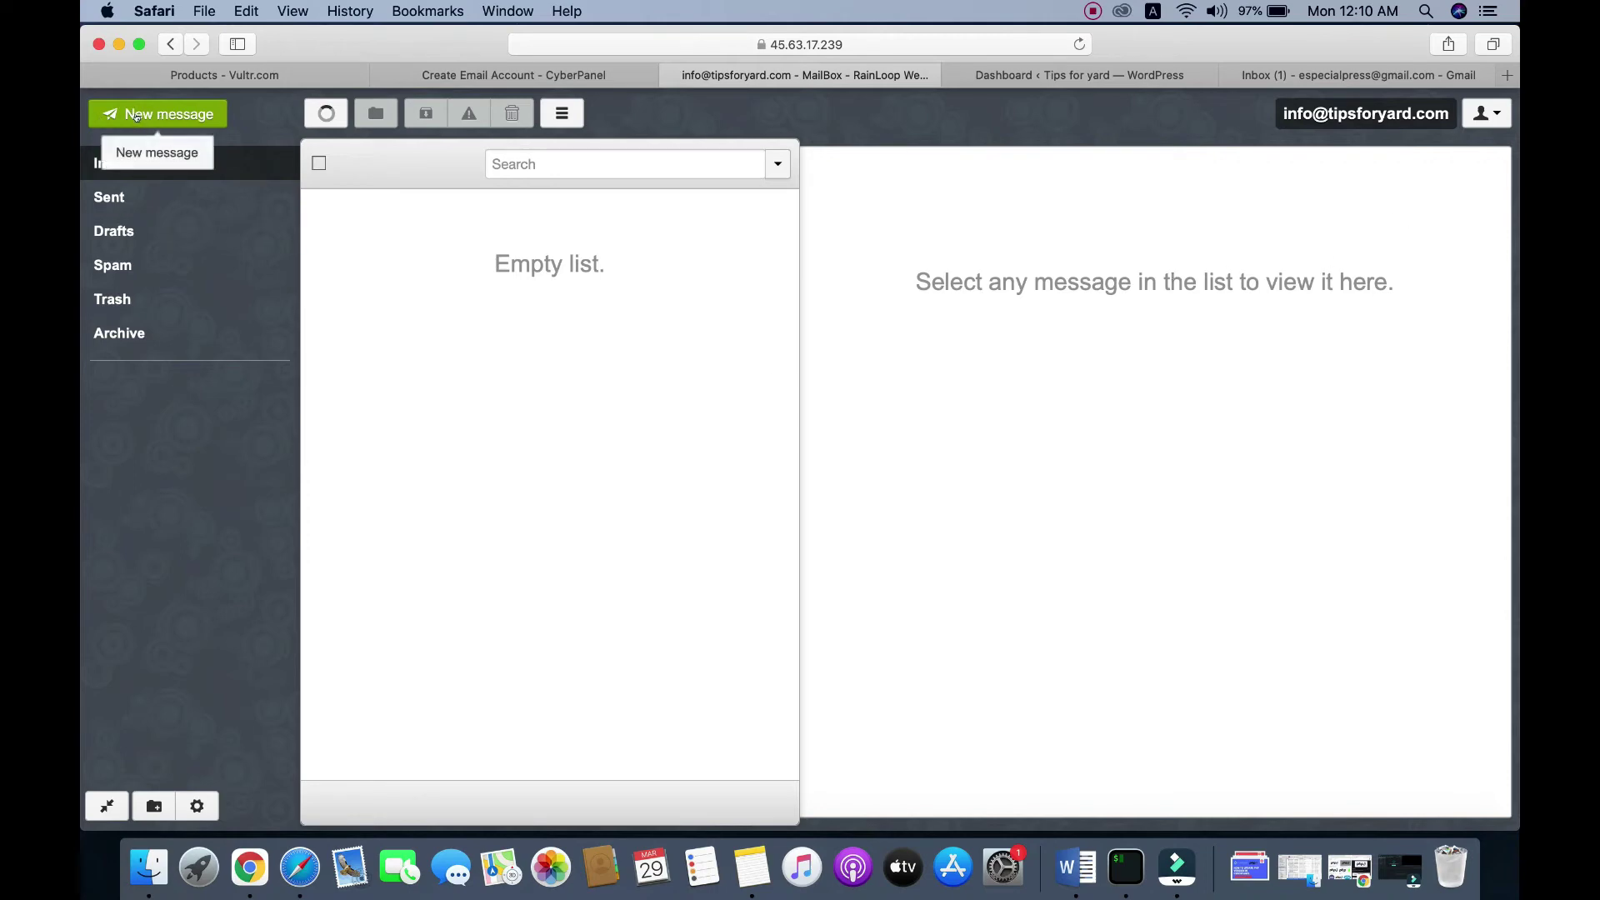
pyautogui.click(134, 115)
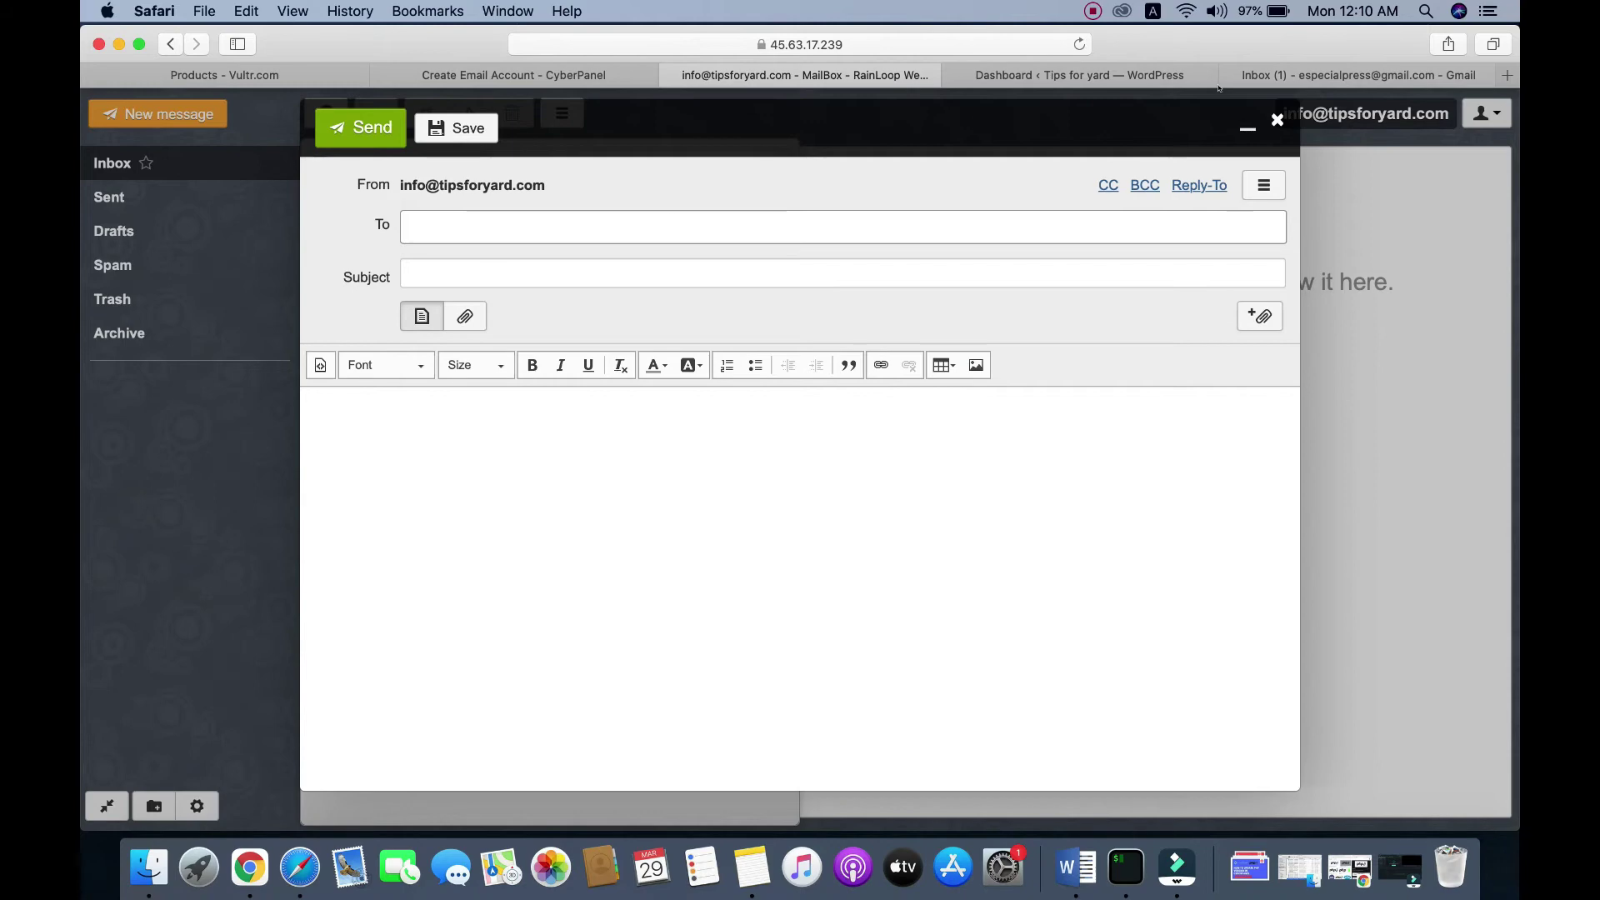
pyautogui.click(1341, 76)
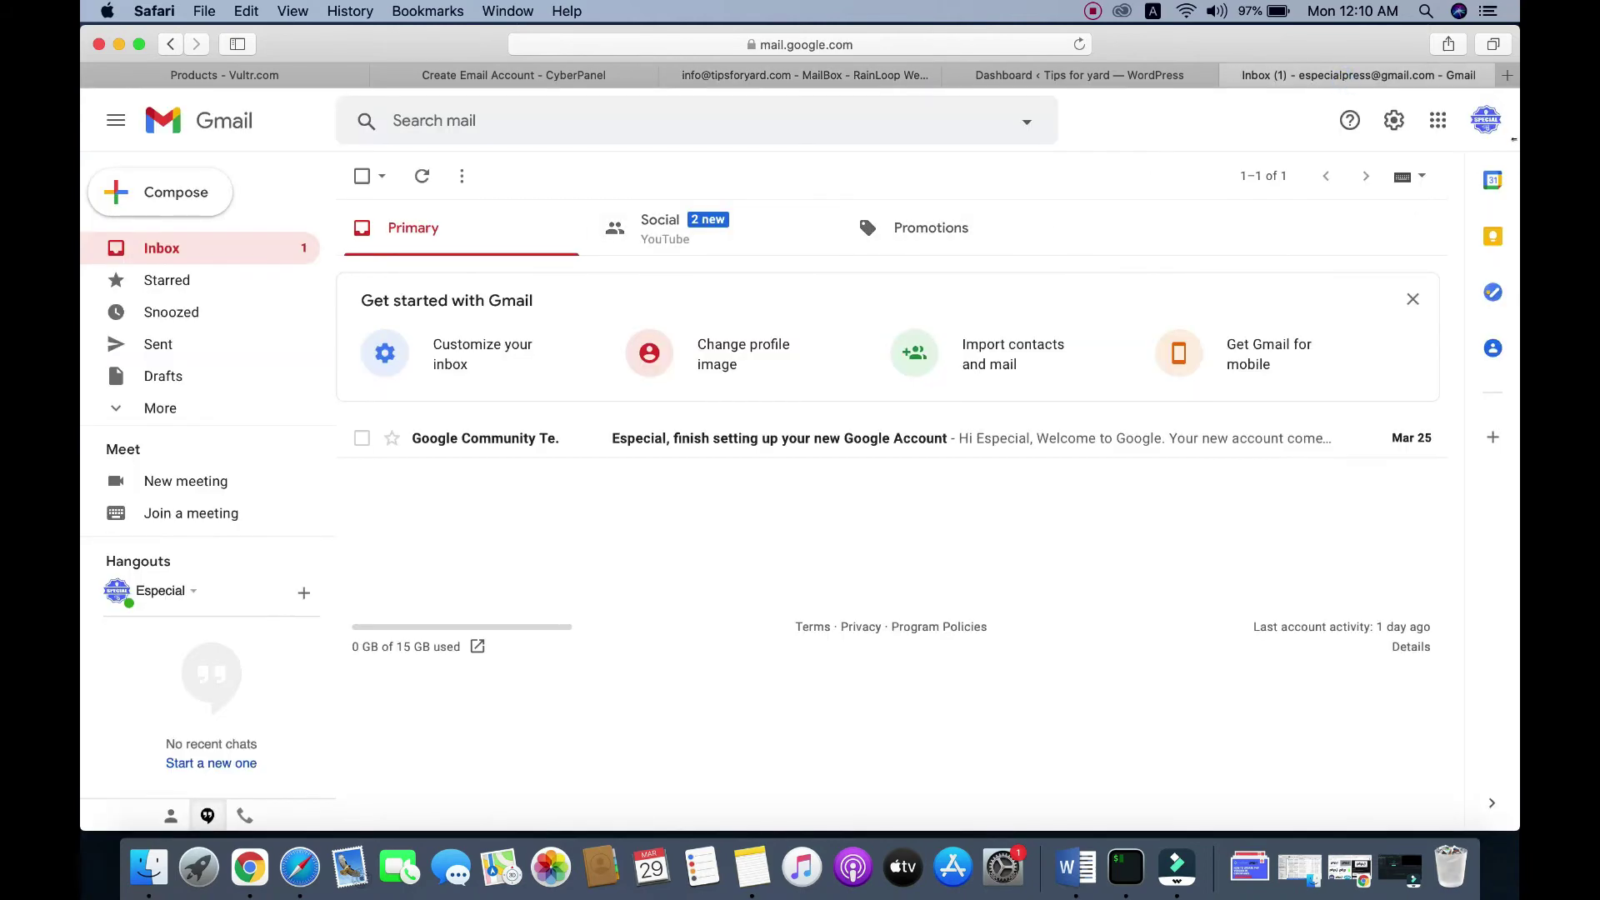
pyautogui.click(1486, 121)
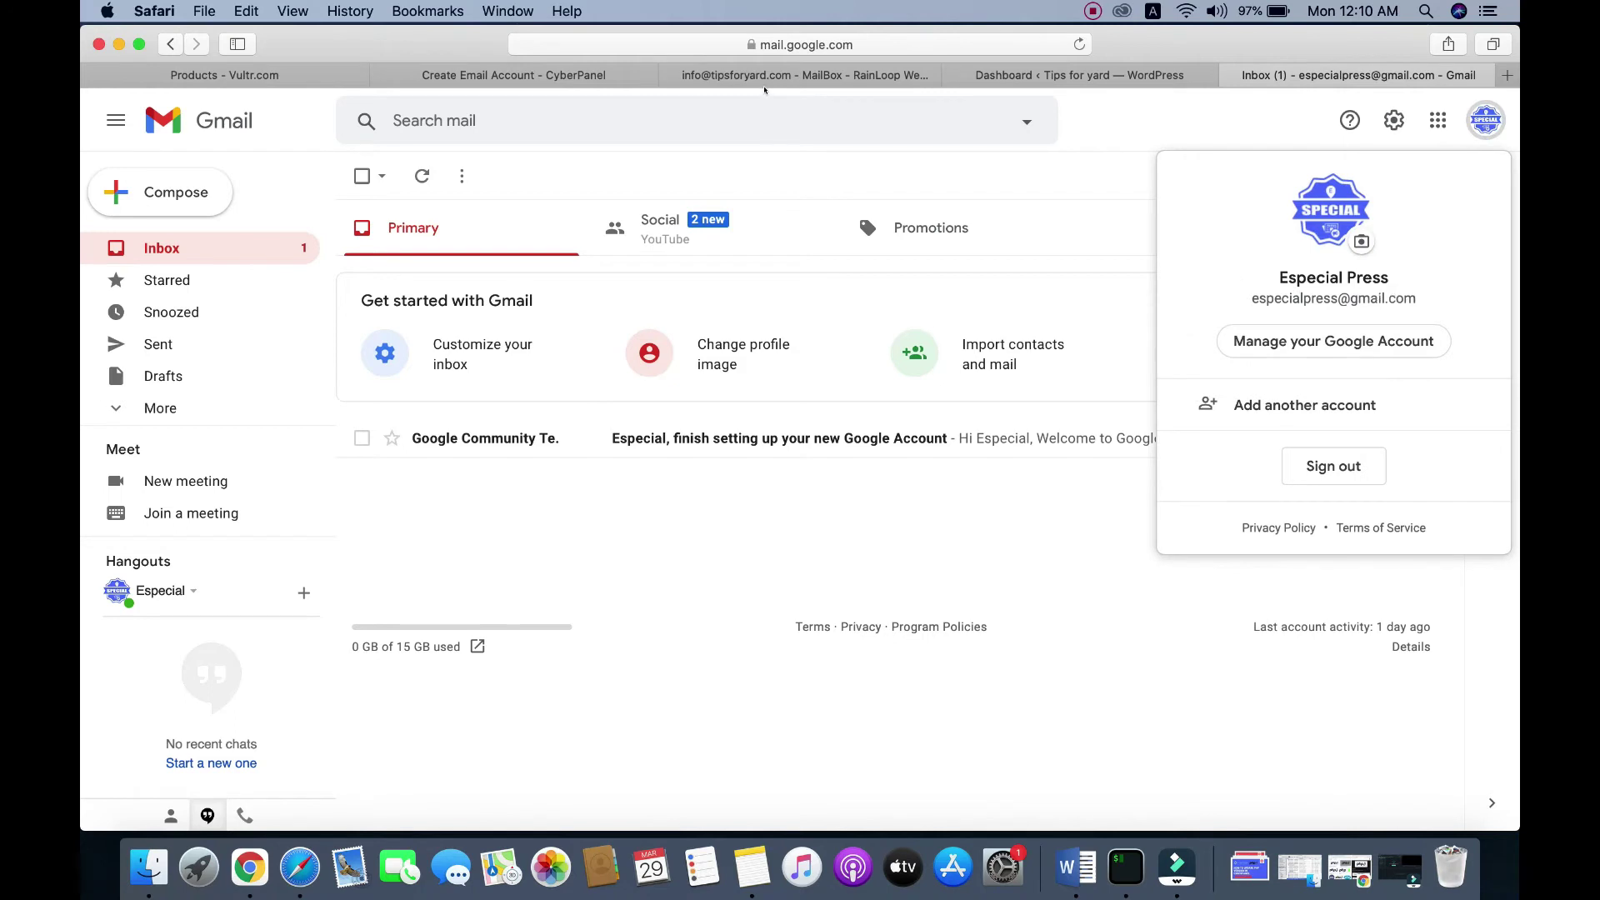
pyautogui.click(764, 77)
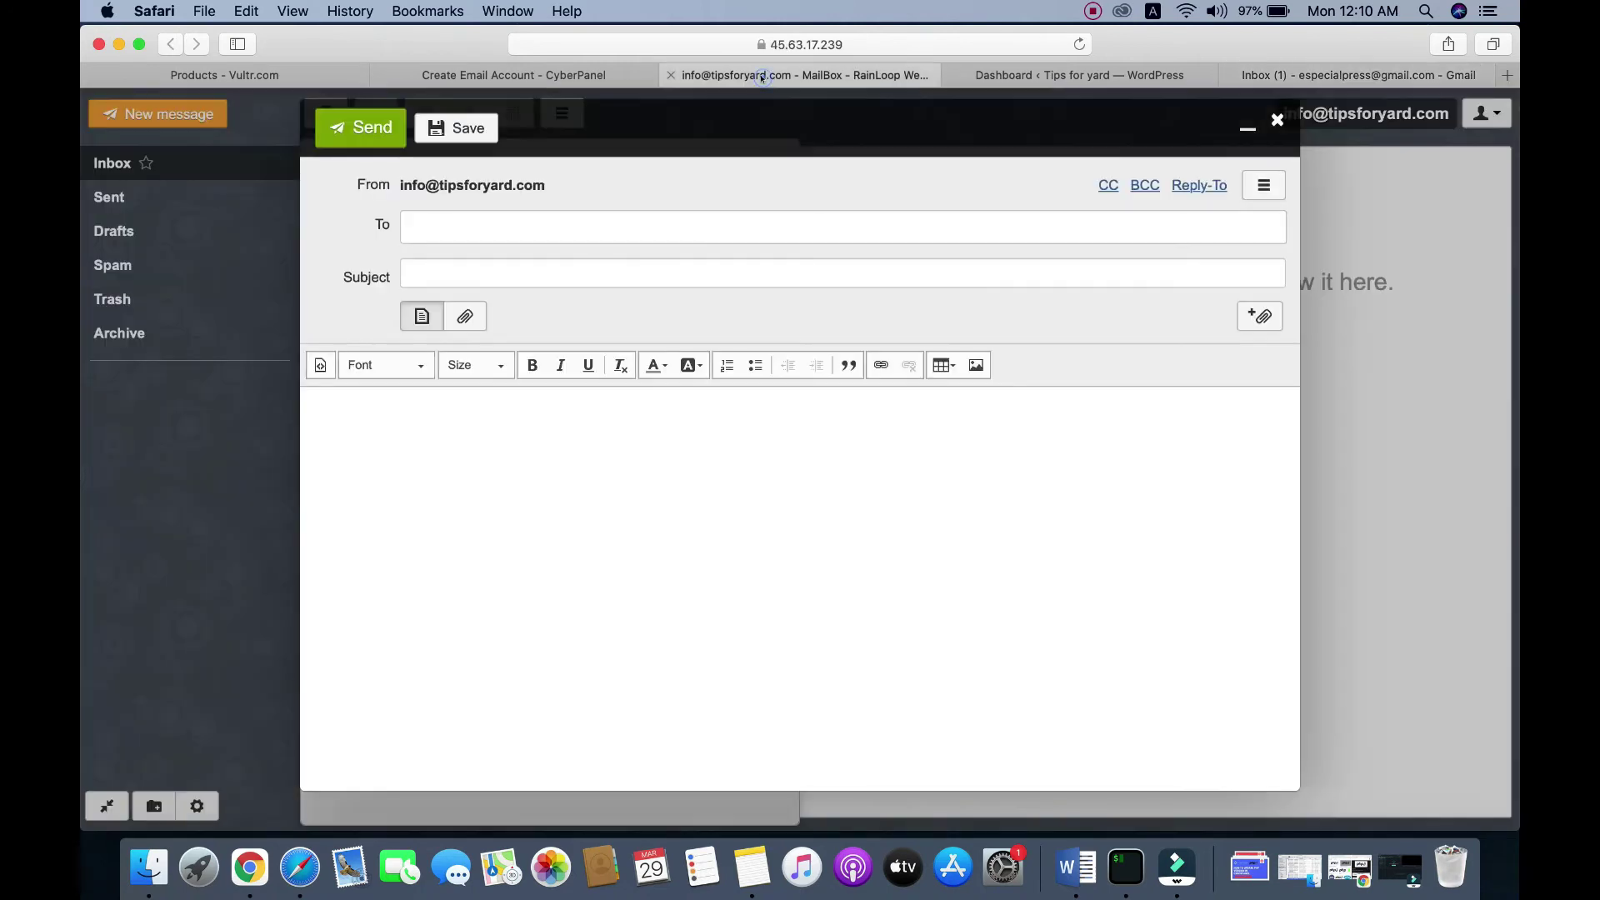
# Step: Send a message with subject 'Test Email' and body 'Test Email Body' to the Gmail address
pyautogui.click(499, 222)
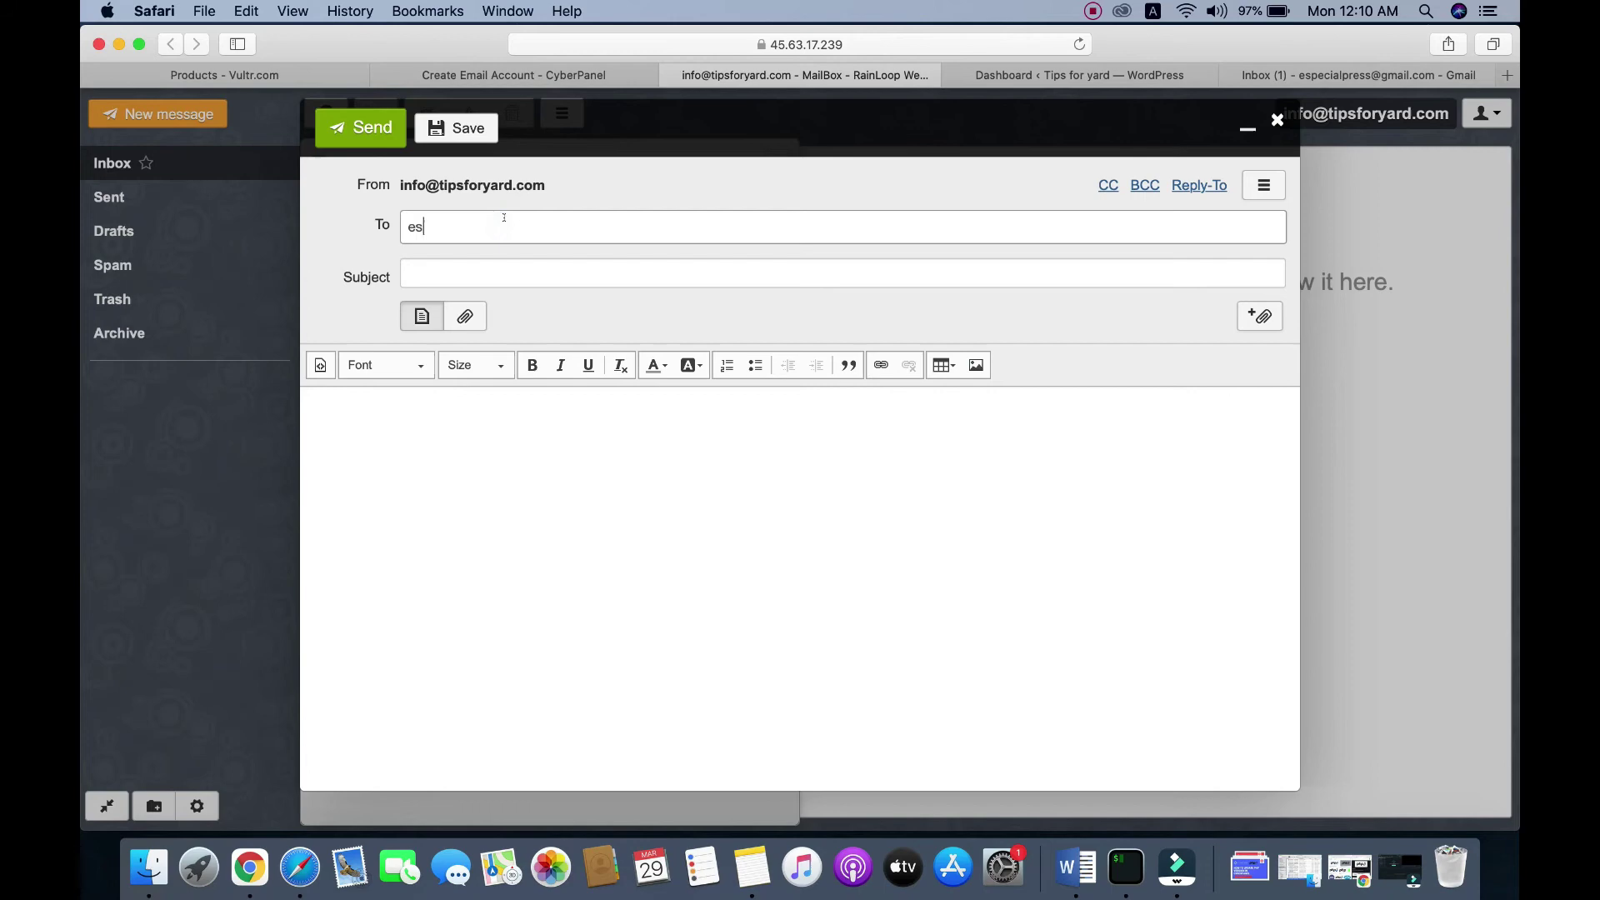
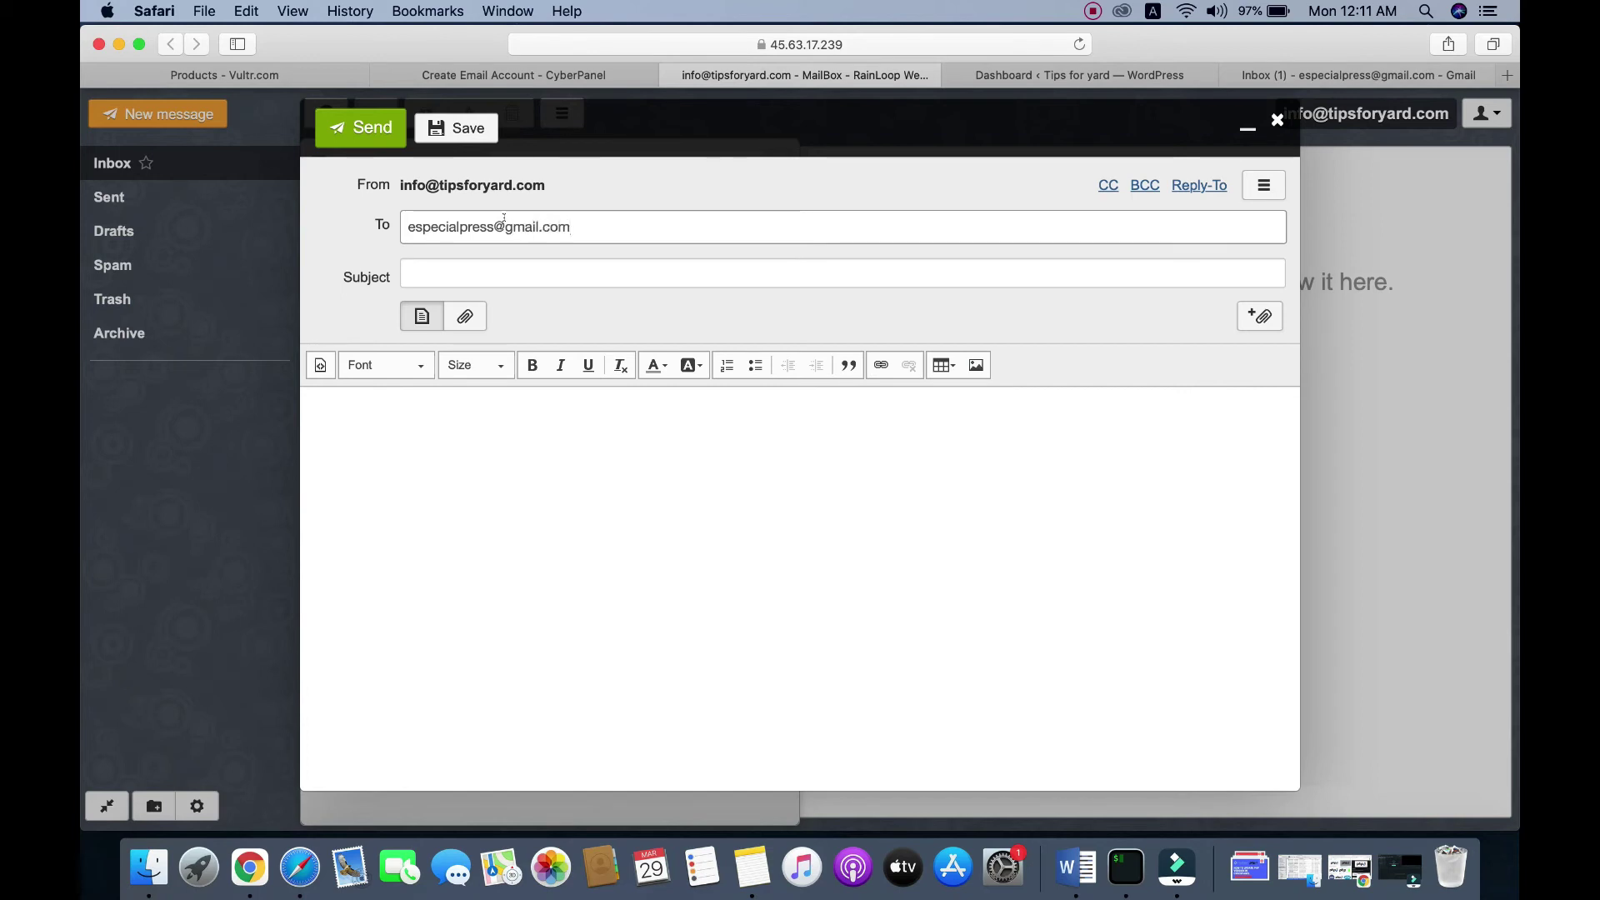
pyautogui.click(439, 276)
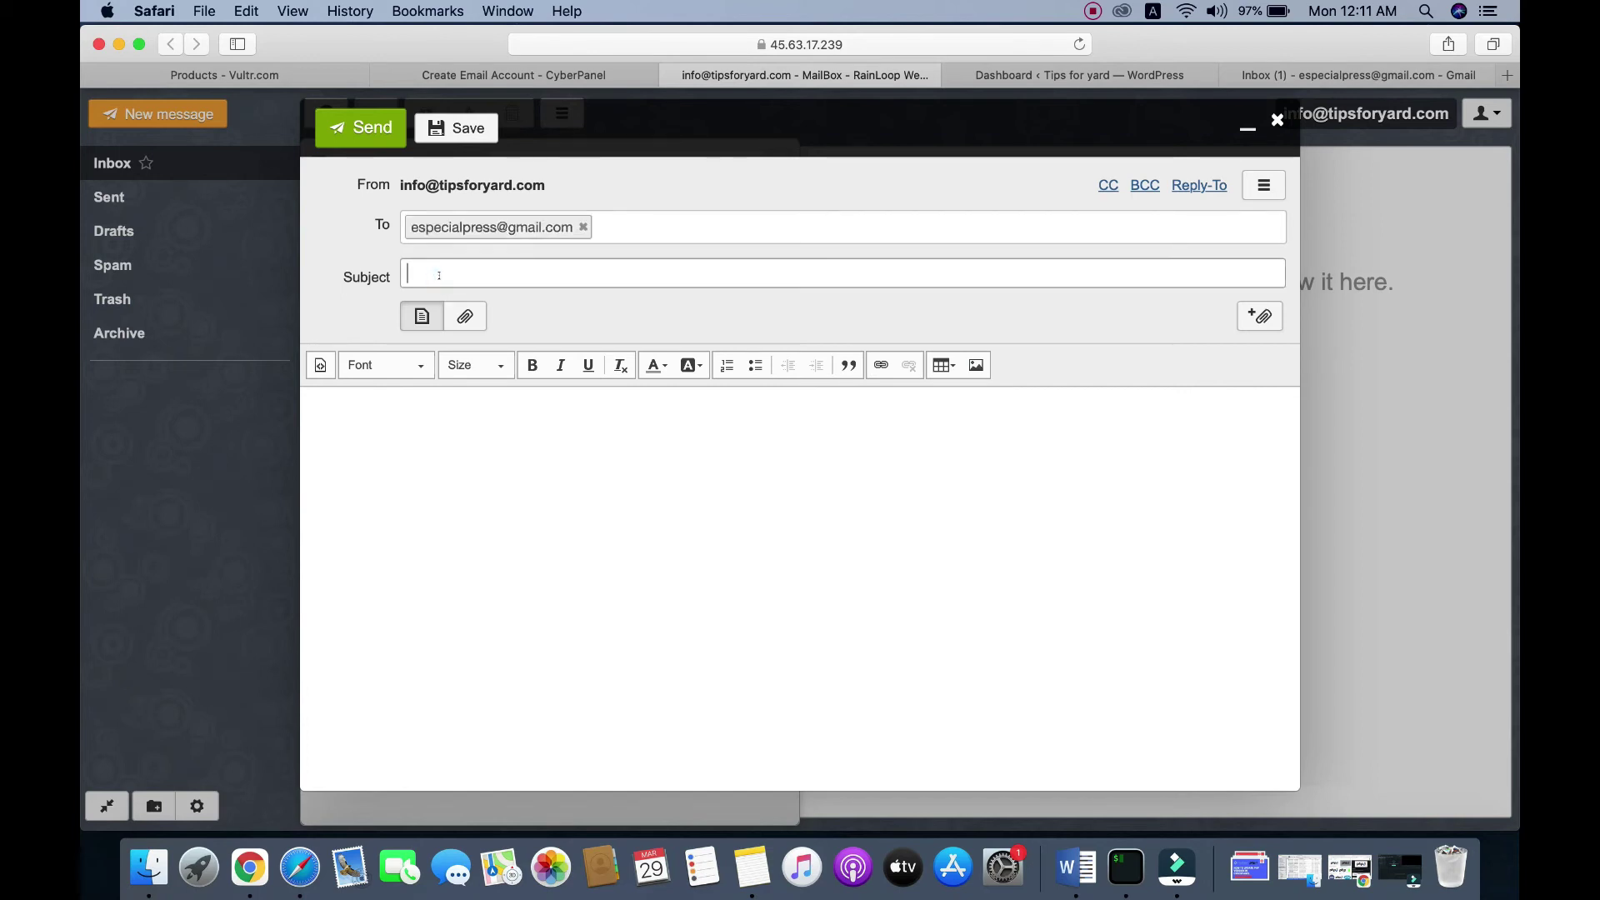
pyautogui.write('Test Email')
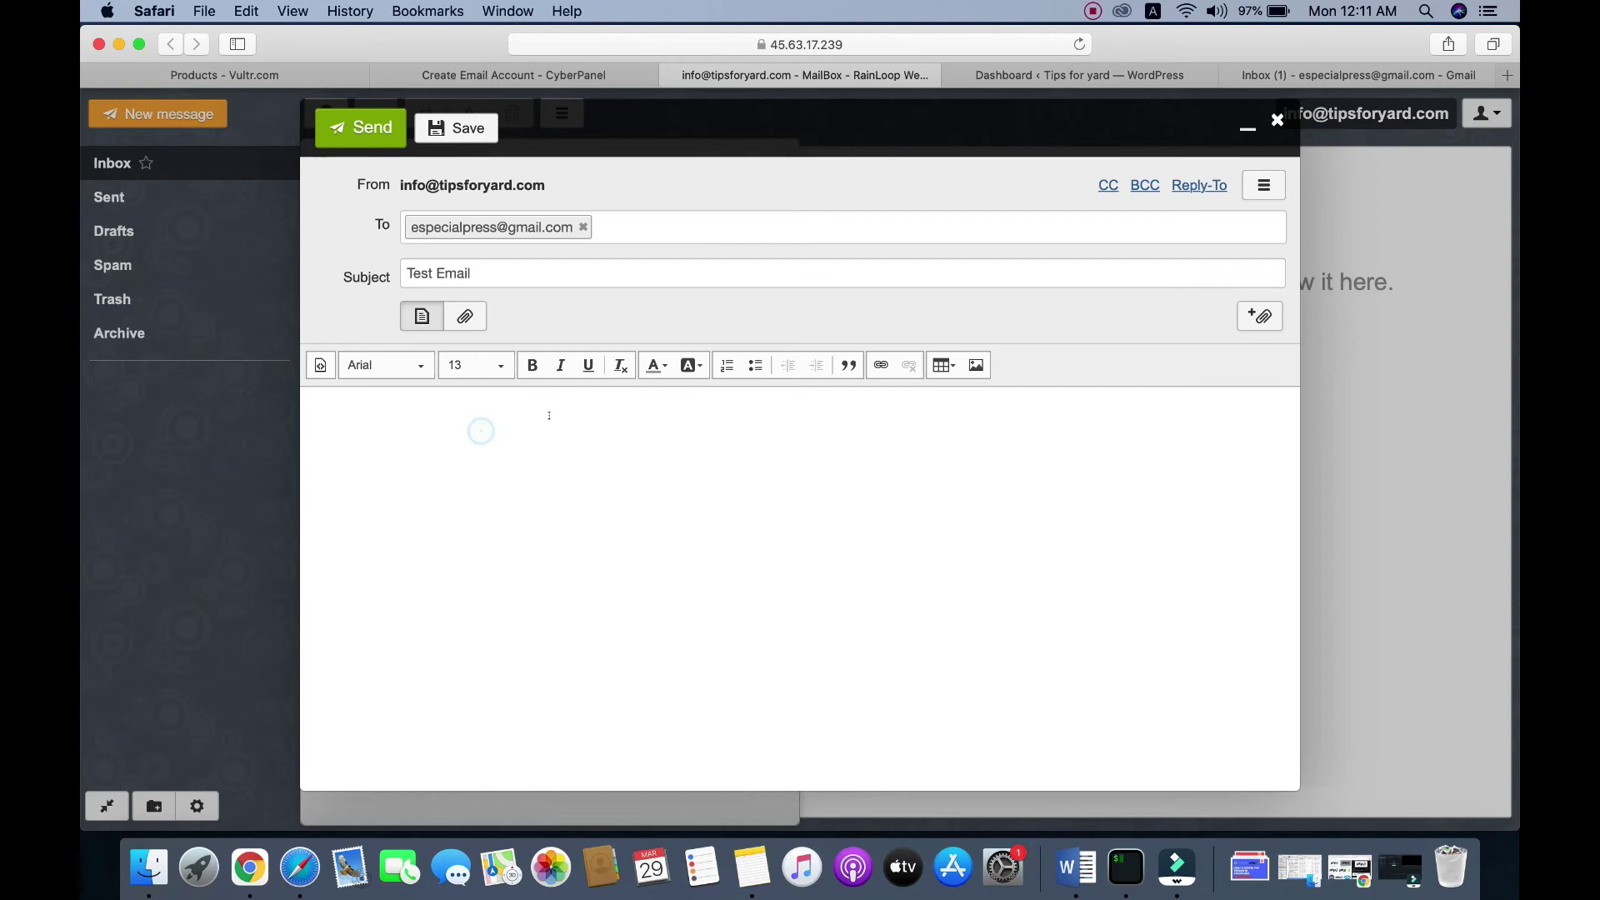
pyautogui.write('Test Email Body')
pyautogui.click(353, 130)
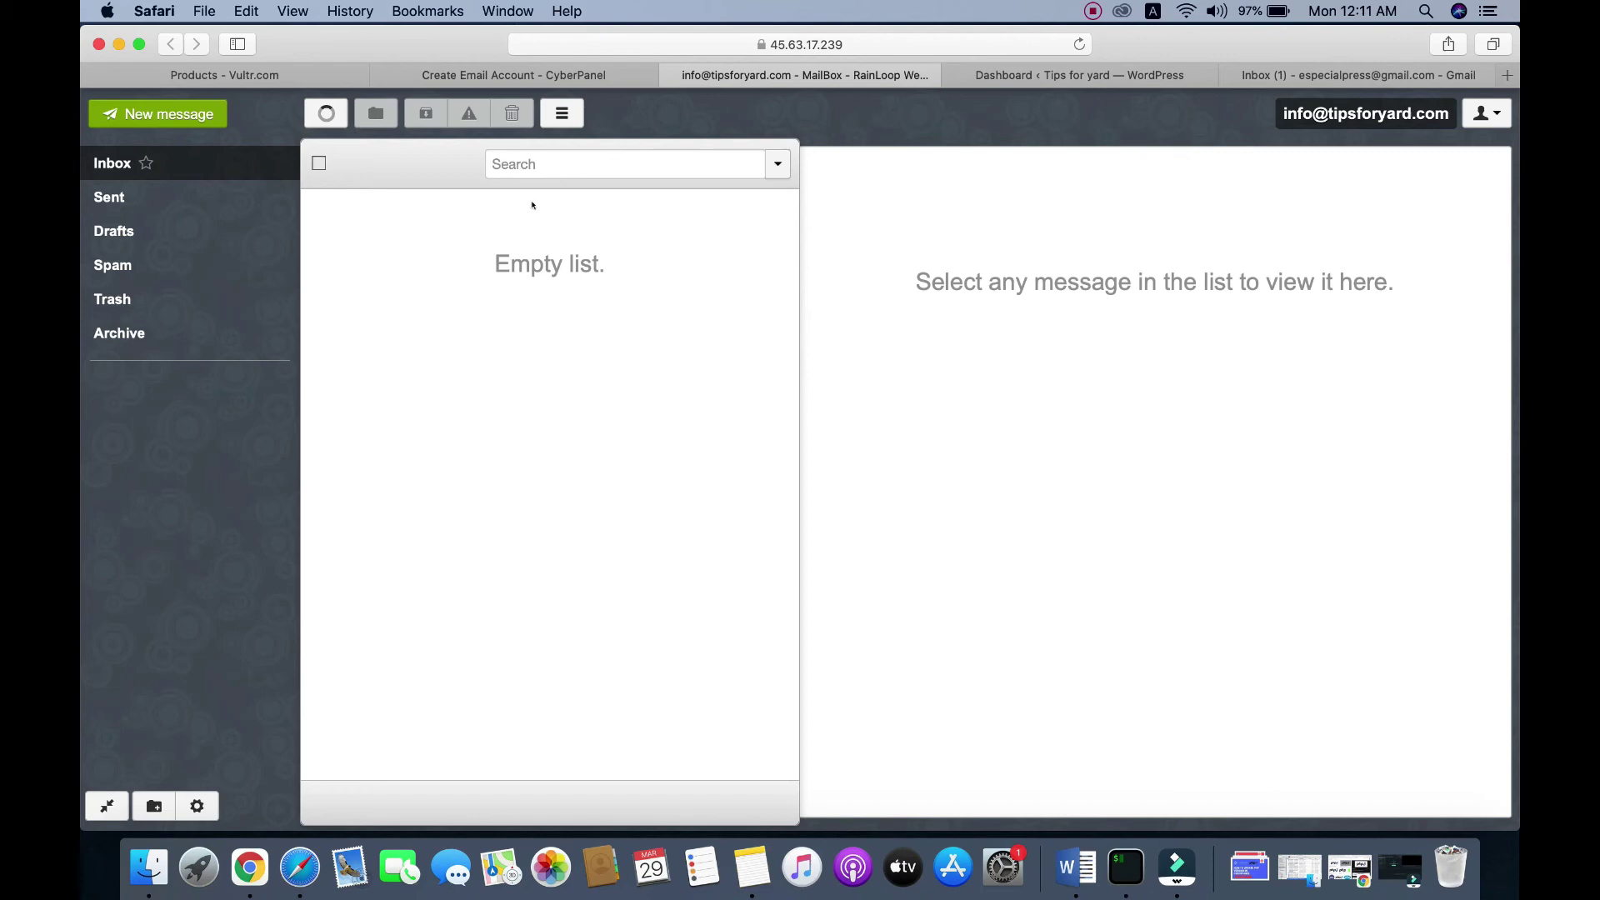
# Step: Switch to Gmail and recheck the Inbox several times for the test message
pyautogui.click(1294, 80)
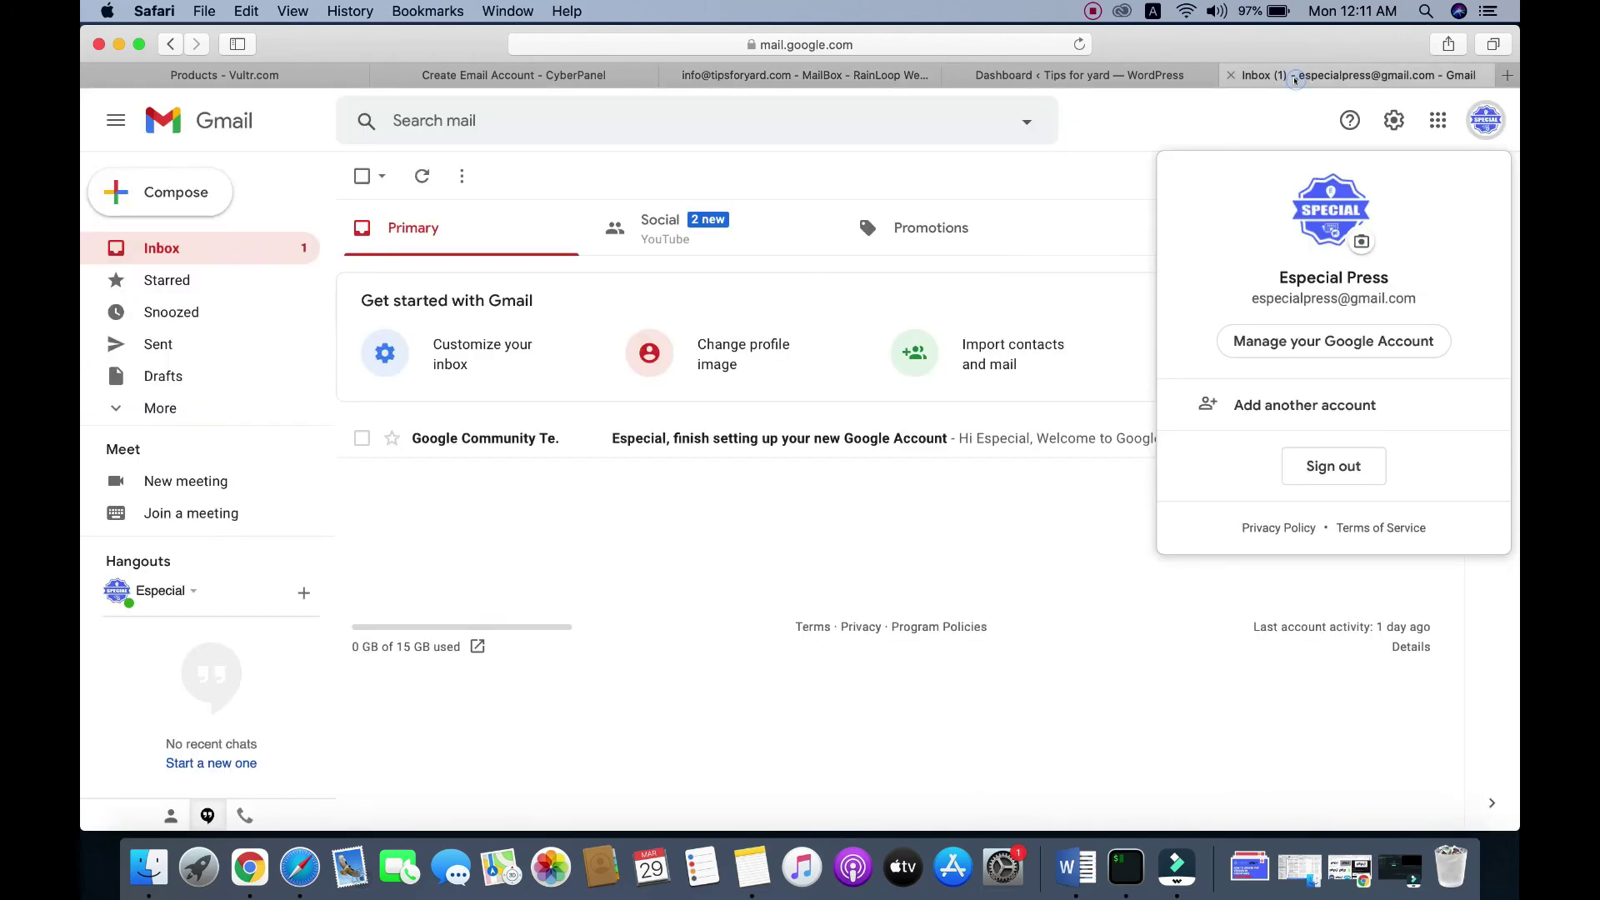
pyautogui.click(1083, 136)
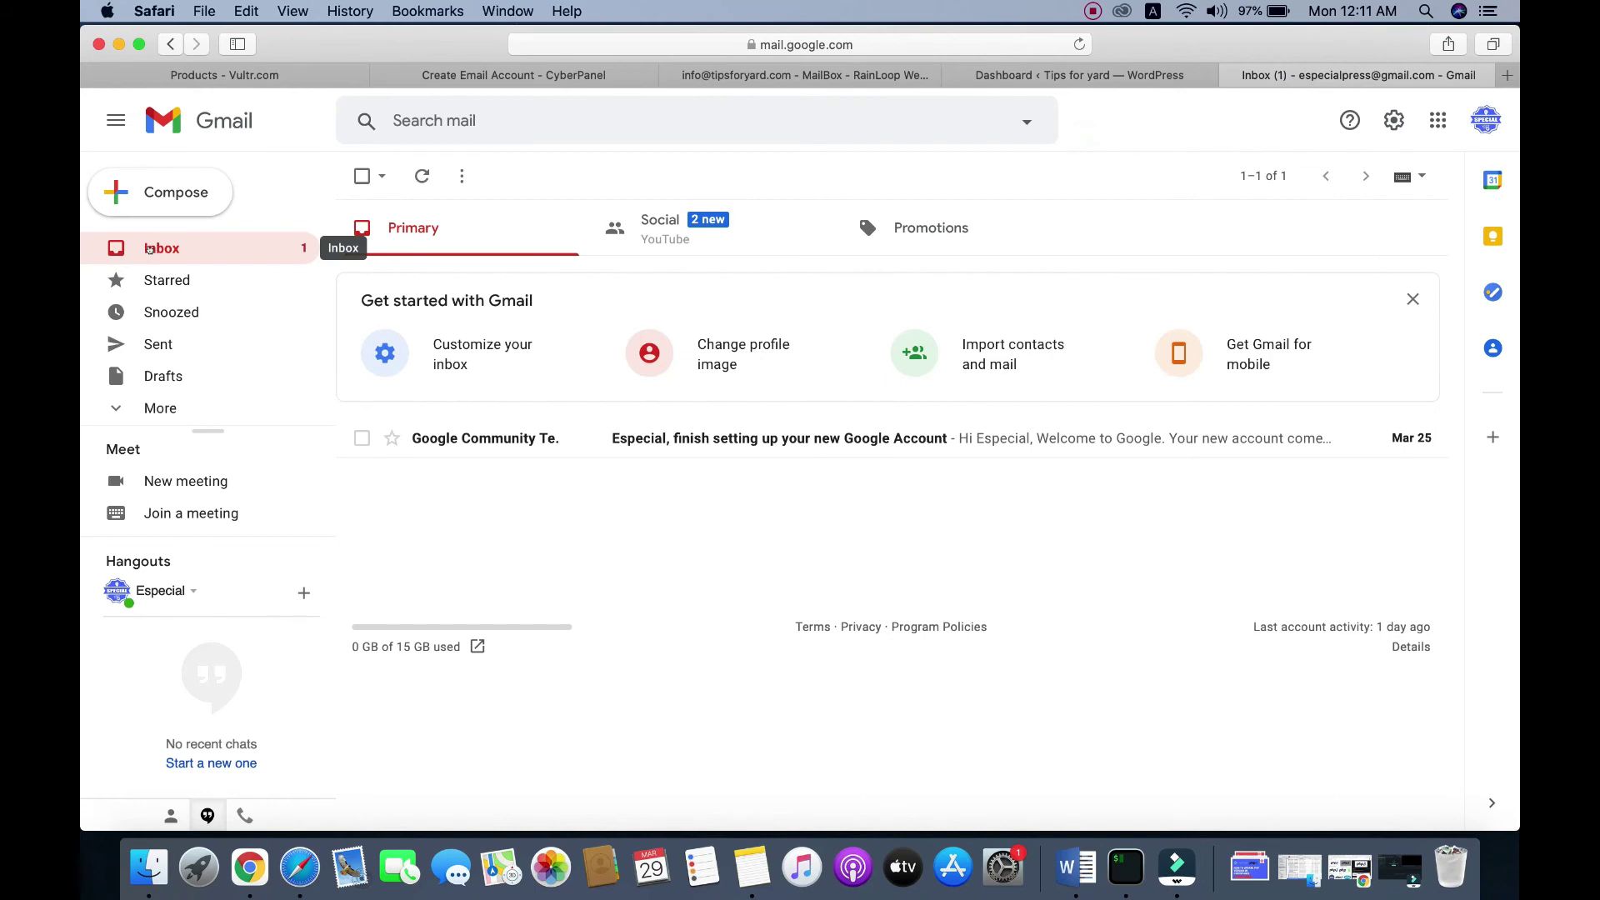
pyautogui.click(148, 248)
pyautogui.click(184, 245)
pyautogui.click(165, 245)
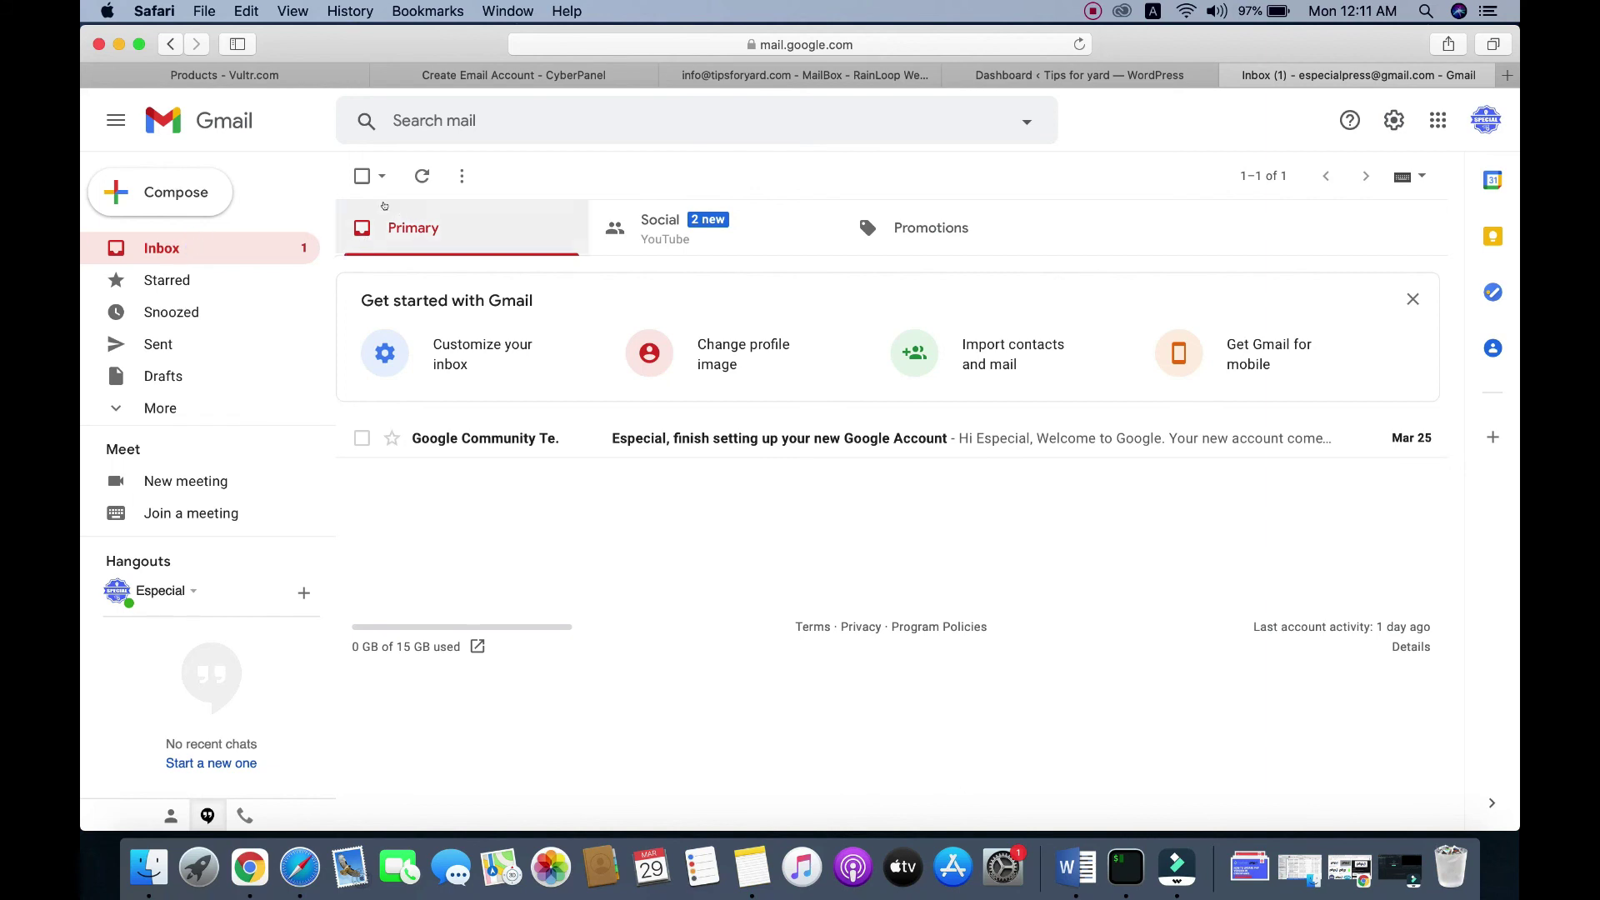
# Step: Open the Test Email from the Spam folder and read its 'Test Email Body'
pyautogui.click(160, 407)
pyautogui.scroll(-5, 204, 364)
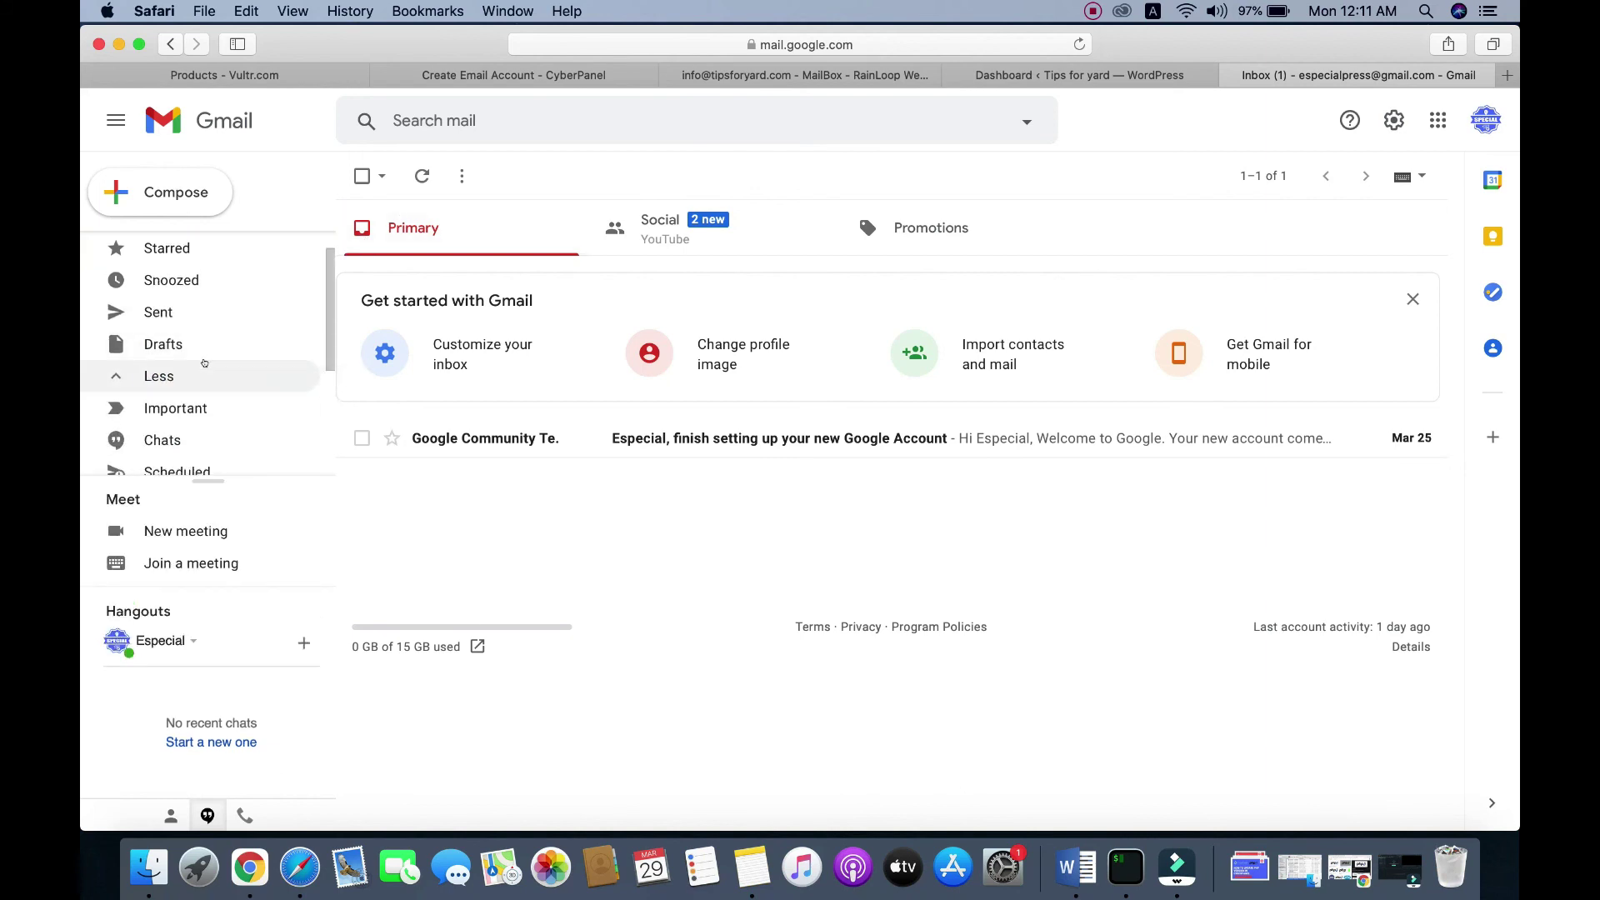
pyautogui.click(167, 403)
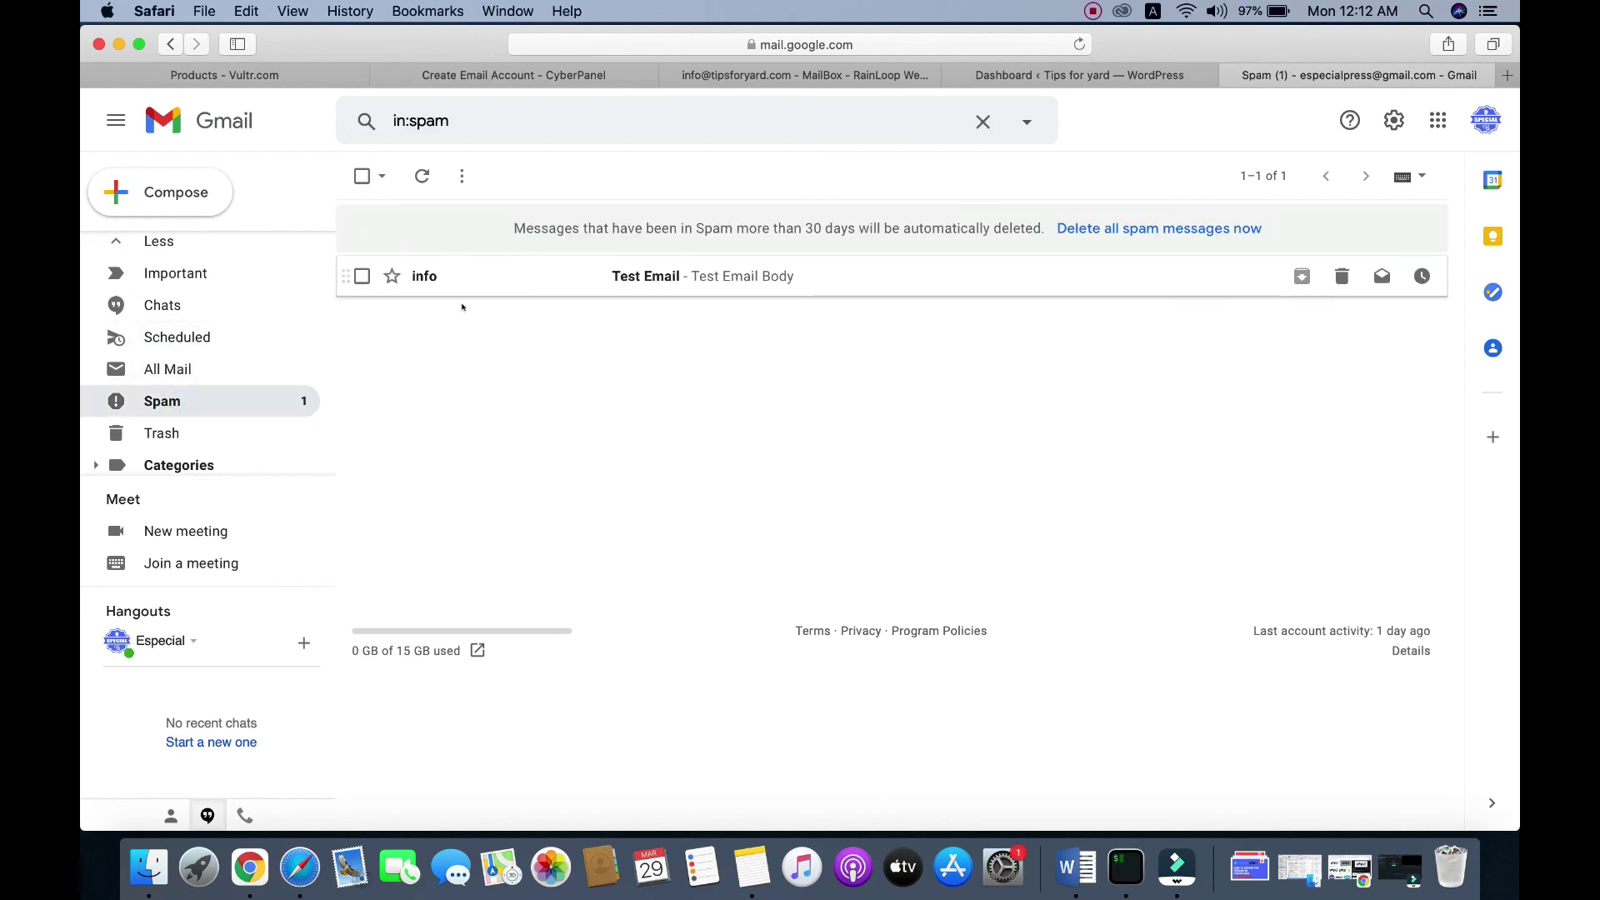
pyautogui.click(676, 274)
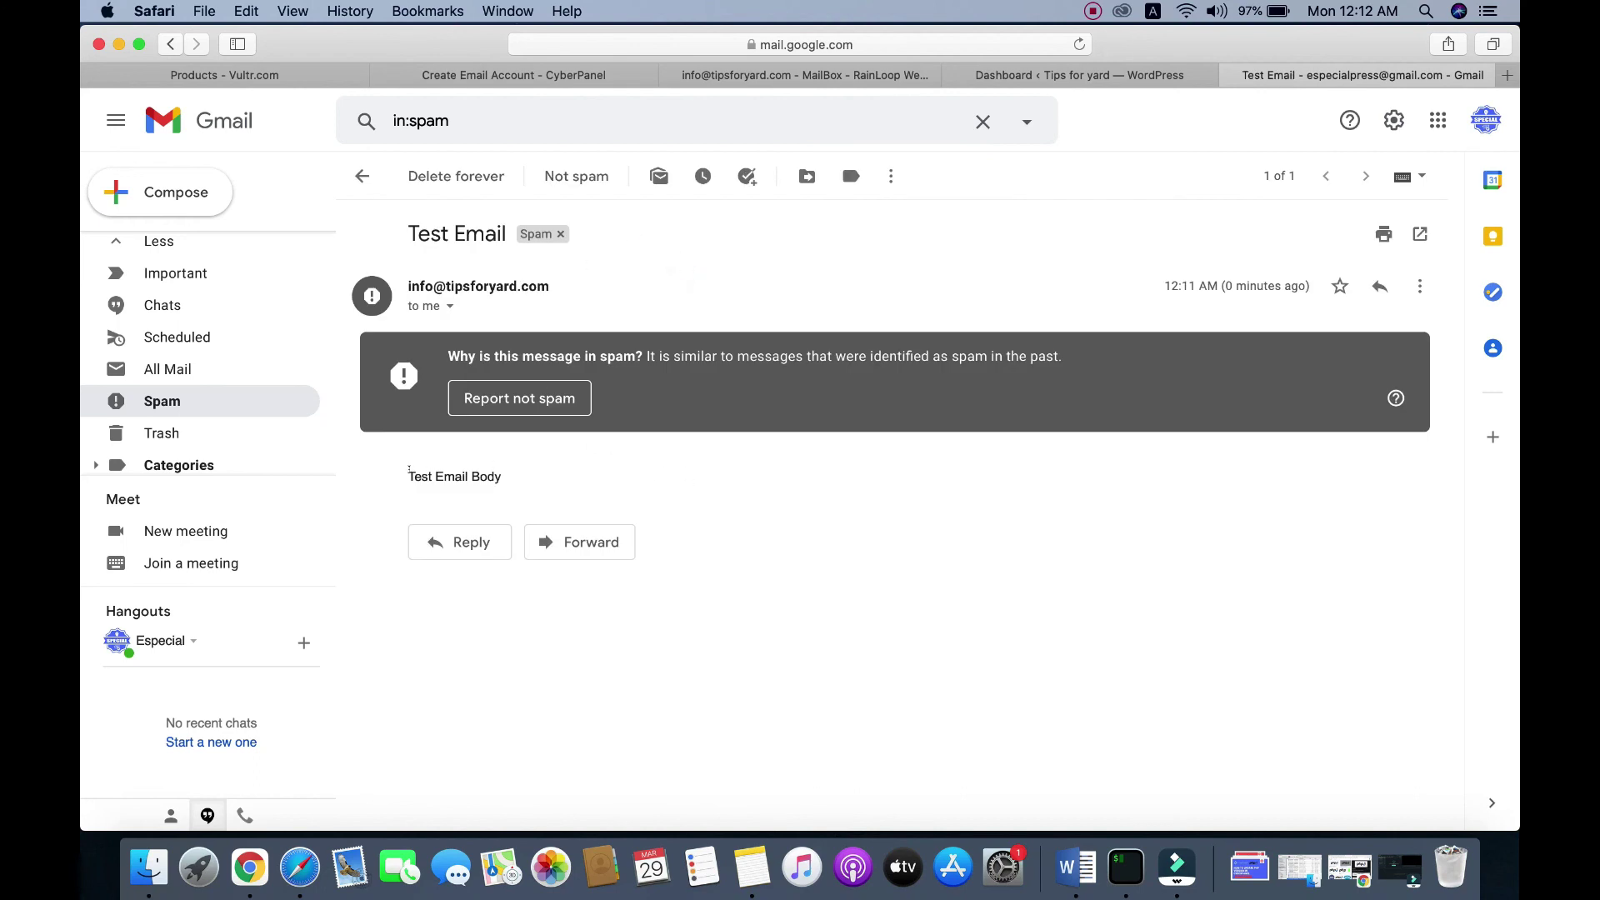
pyautogui.tripleClick(463, 473)
pyautogui.click(463, 475)
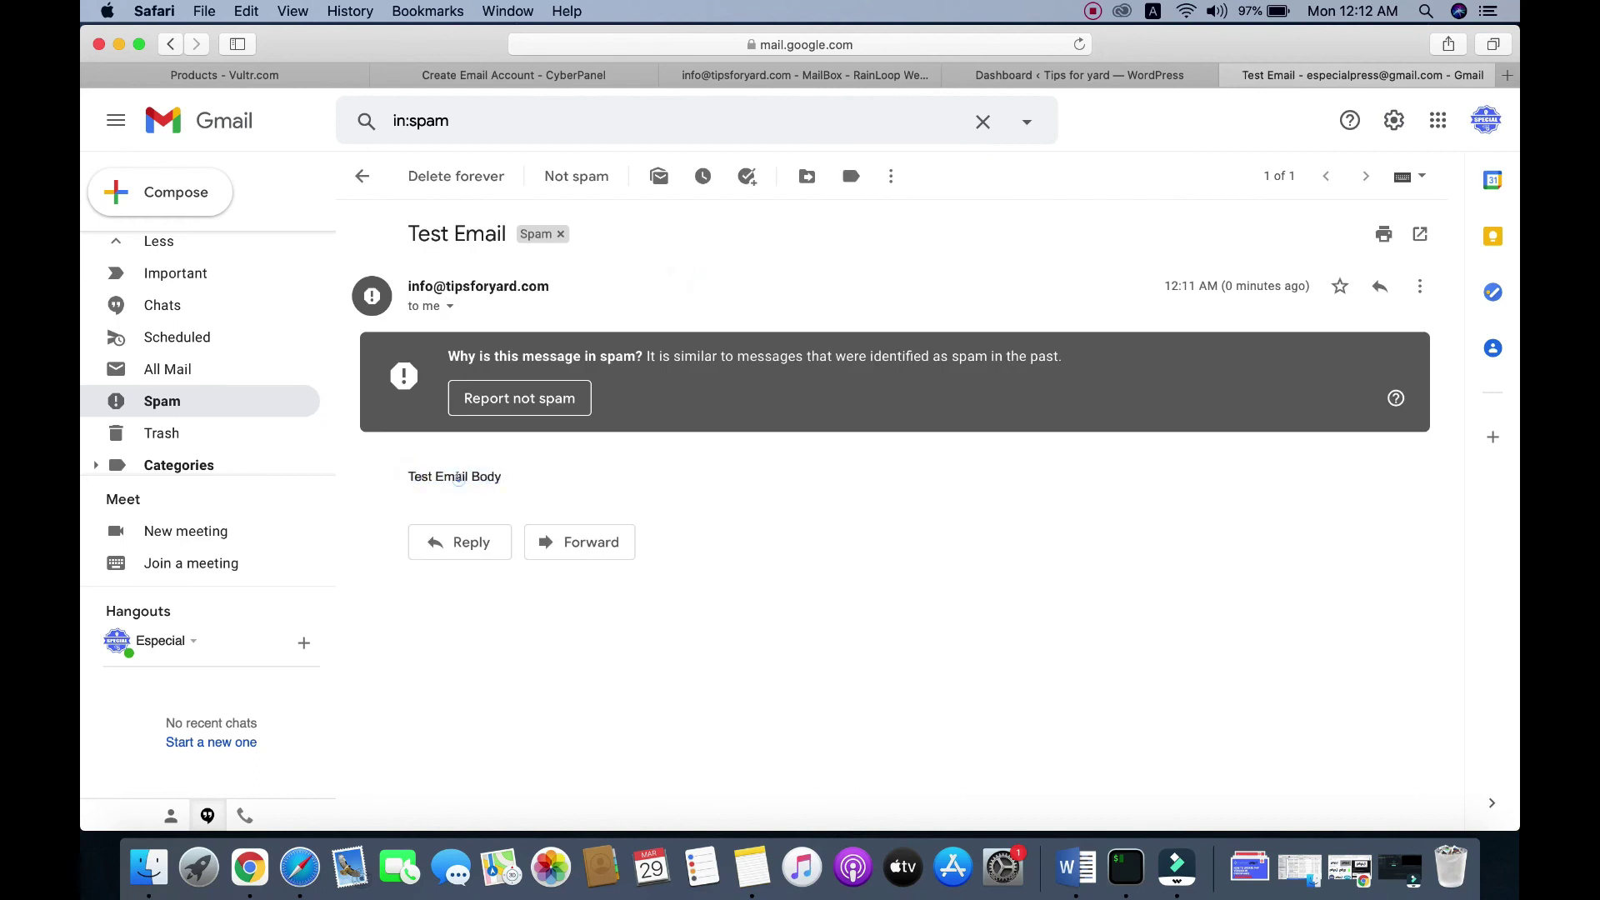